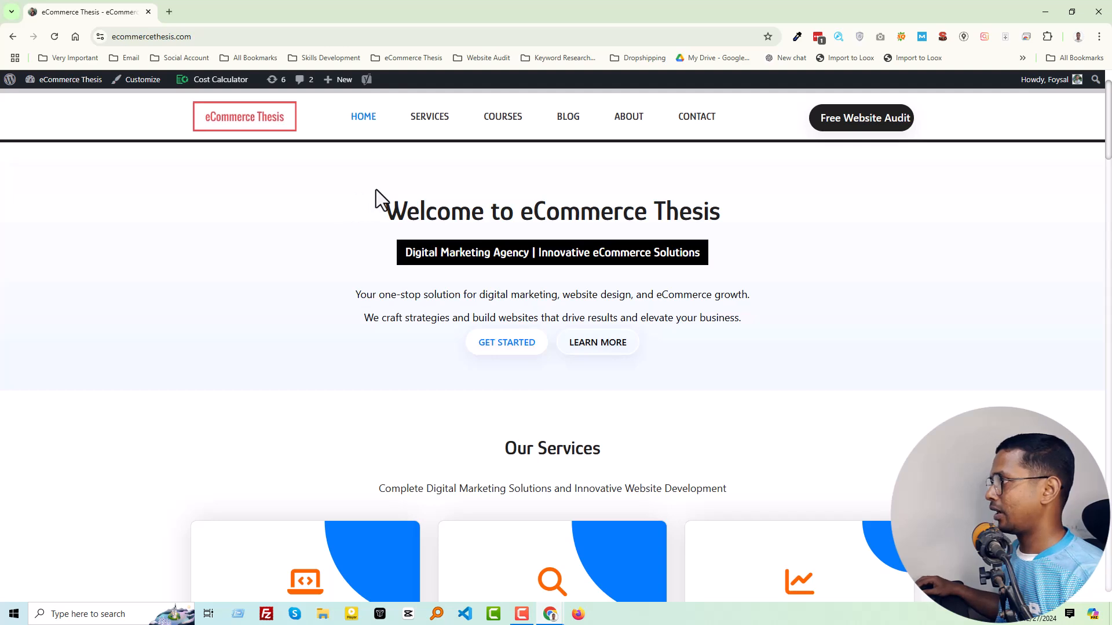
# Open the site's Contact page, and open the WordPress admin dashboard in a new browser tab placed before it
pyautogui.click(703, 118)
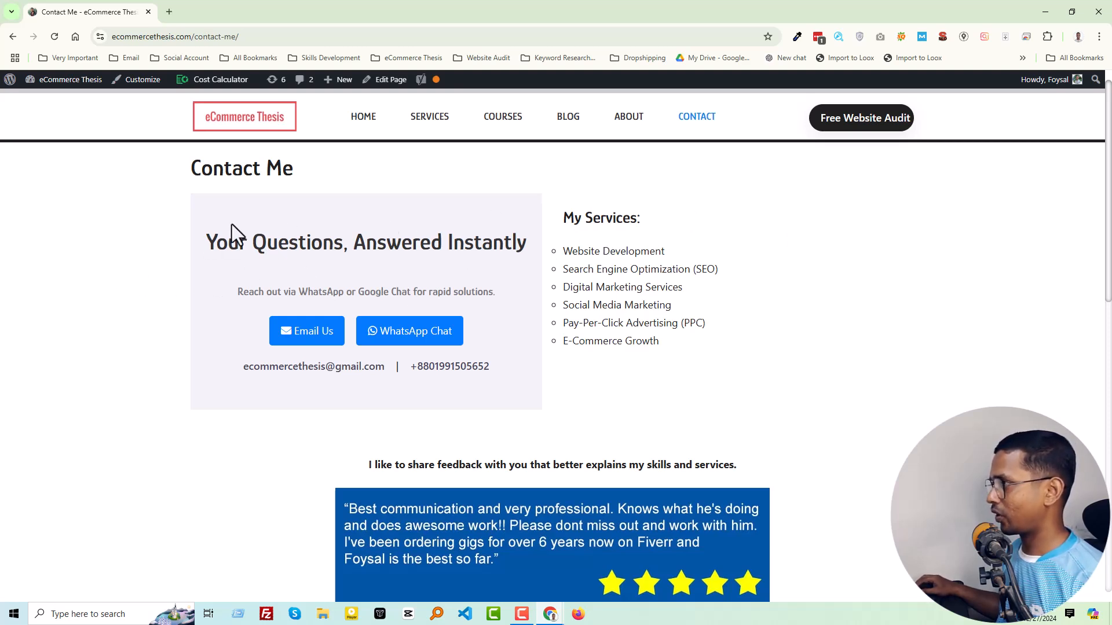
pyautogui.moveTo(64, 79)
pyautogui.middleClick(52, 100)
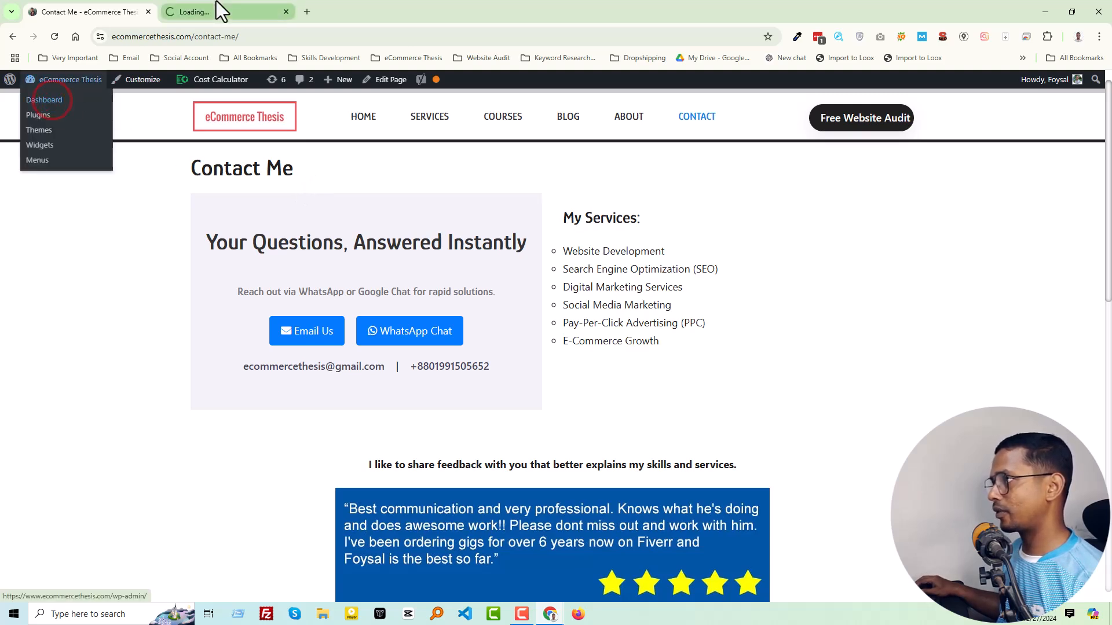
pyautogui.moveTo(214, 12); pyautogui.dragTo(108, 9)
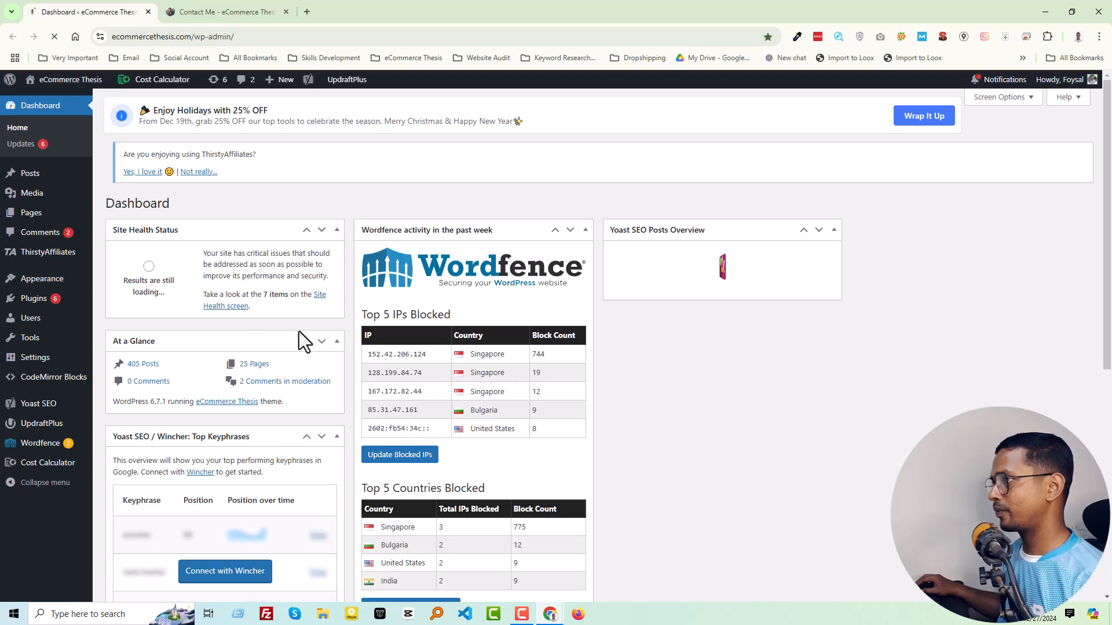
# Open the list of installed plugins and look through it for form plugins
pyautogui.click(37, 303)
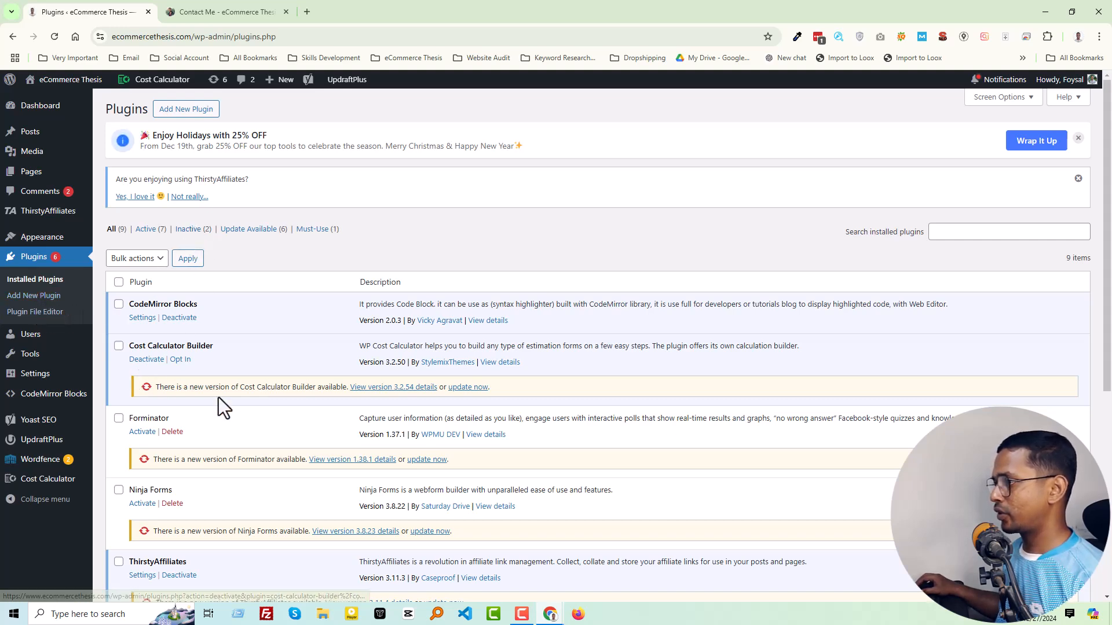
pyautogui.scroll(-1, 215, 405)
pyautogui.scroll(-2, 214, 397)
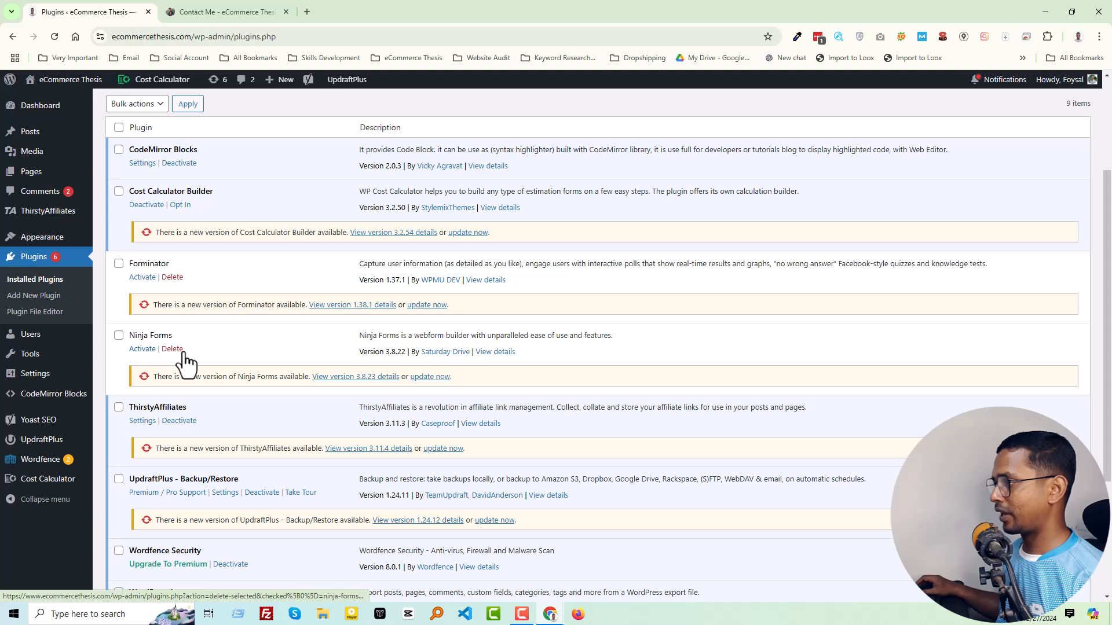
pyautogui.scroll(1, 150, 359)
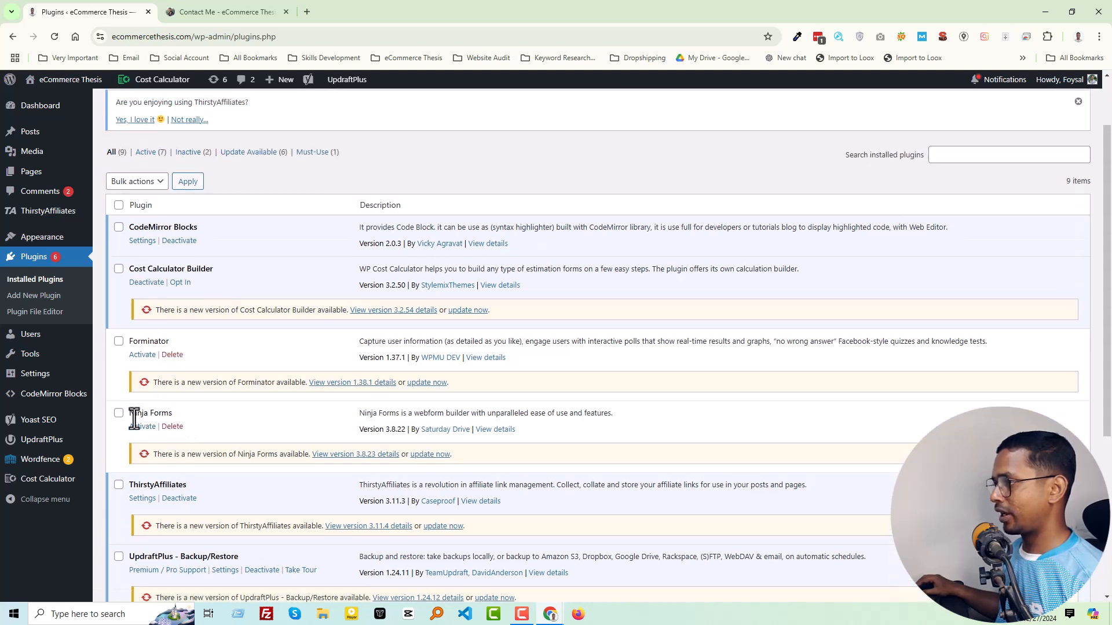
pyautogui.scroll(1, 184, 411)
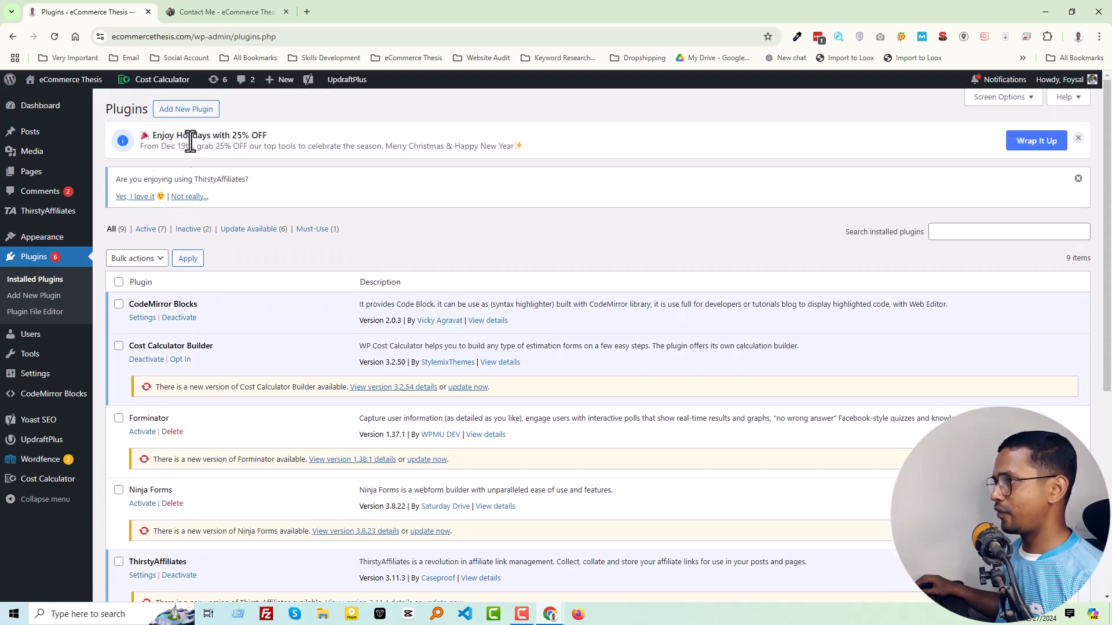
# Search the add-new plugin directory for "form"
pyautogui.click(197, 111)
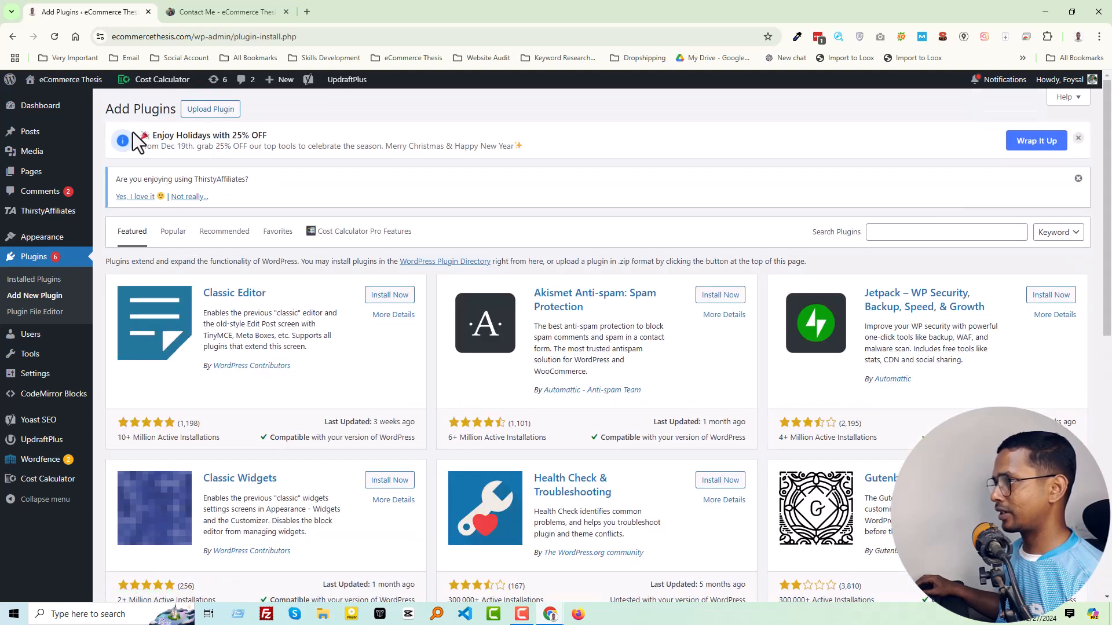
pyautogui.click(897, 234)
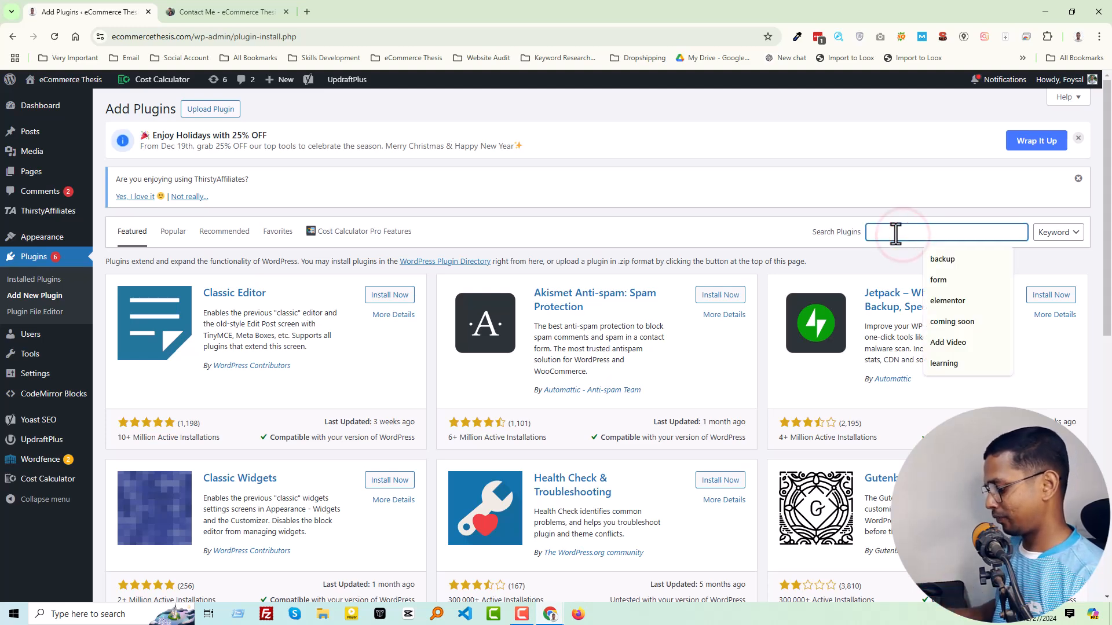
pyautogui.write('form')
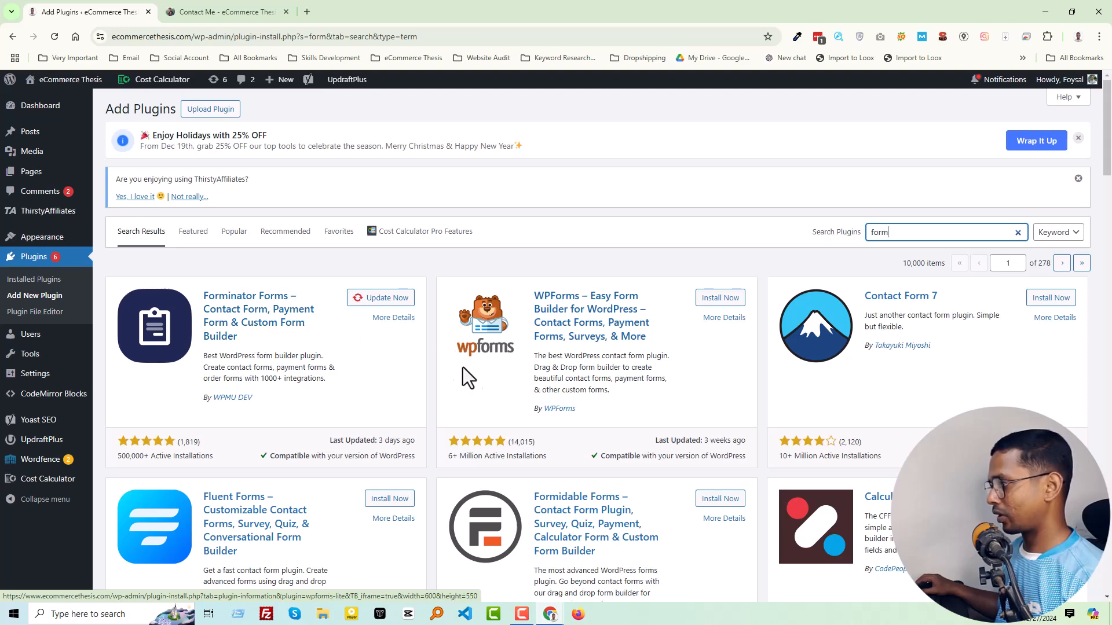
# Look through the form plugin search results, comparing plugins such as Forminator, WPForms, Contact Form 7, Fluent Forms and Ninja Forms
pyautogui.scroll(-3, 474, 381)
pyautogui.scroll(-1, 474, 387)
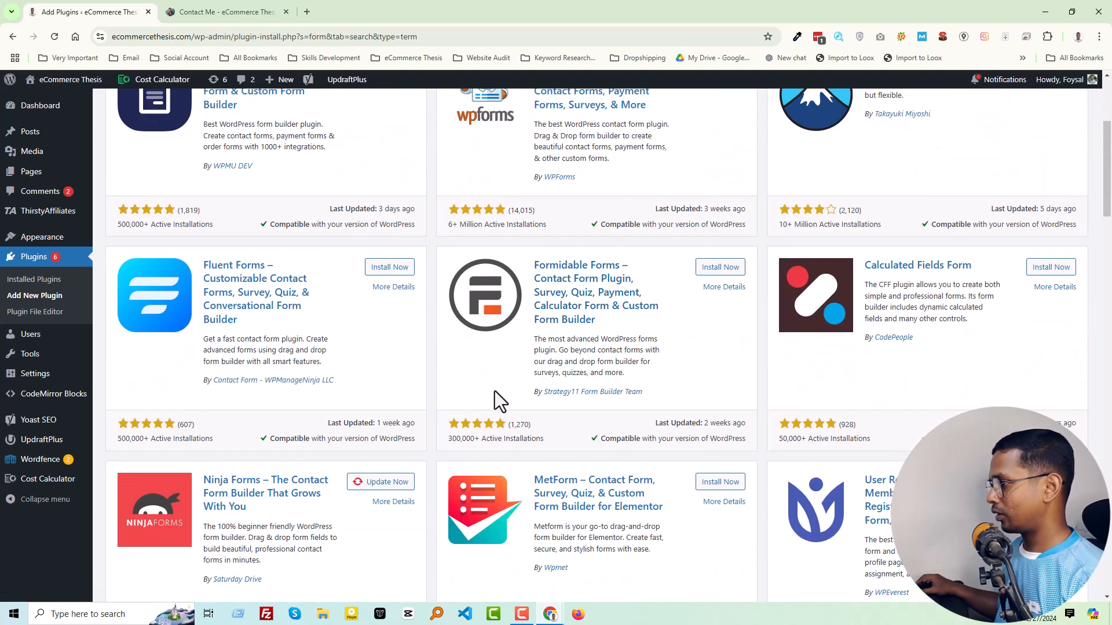
pyautogui.scroll(-1, 371, 495)
pyautogui.scroll(4, 265, 427)
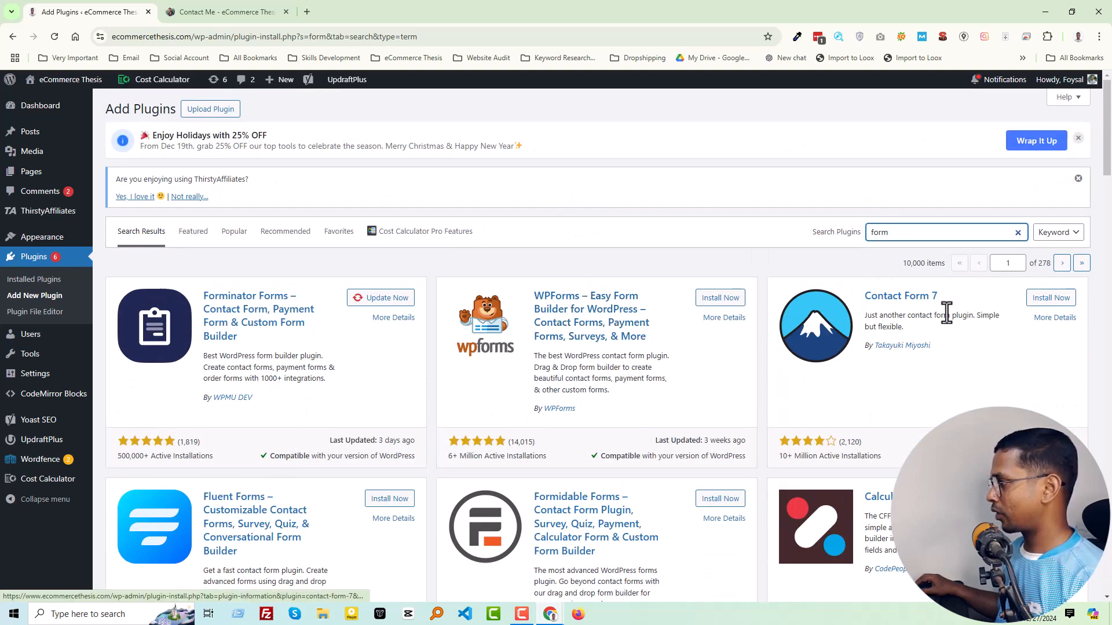
pyautogui.scroll(-1, 365, 477)
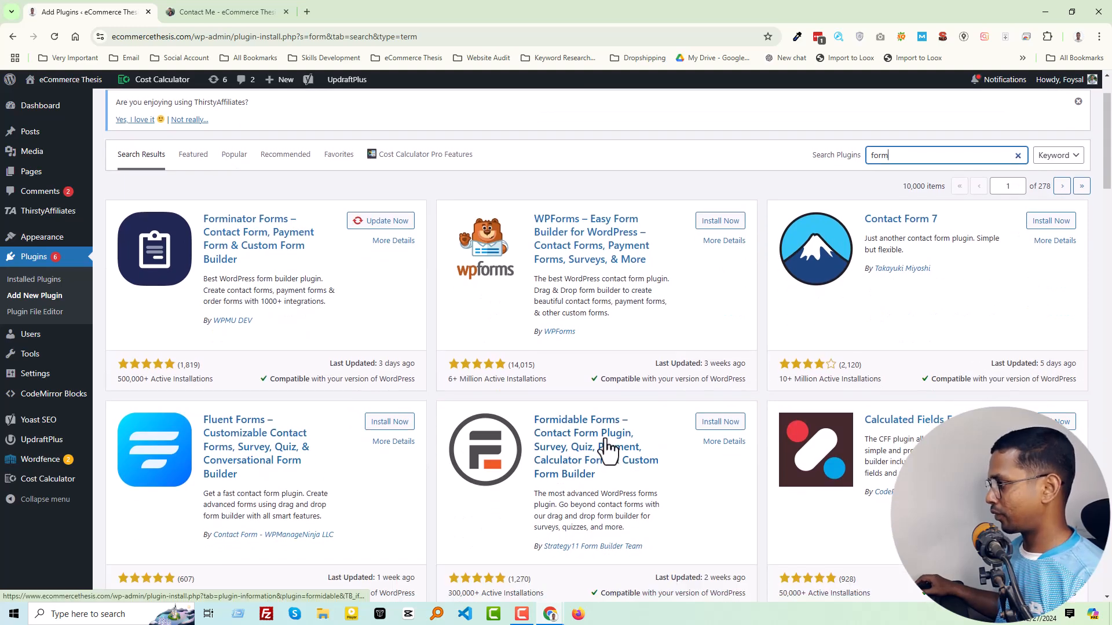
pyautogui.scroll(1, 602, 451)
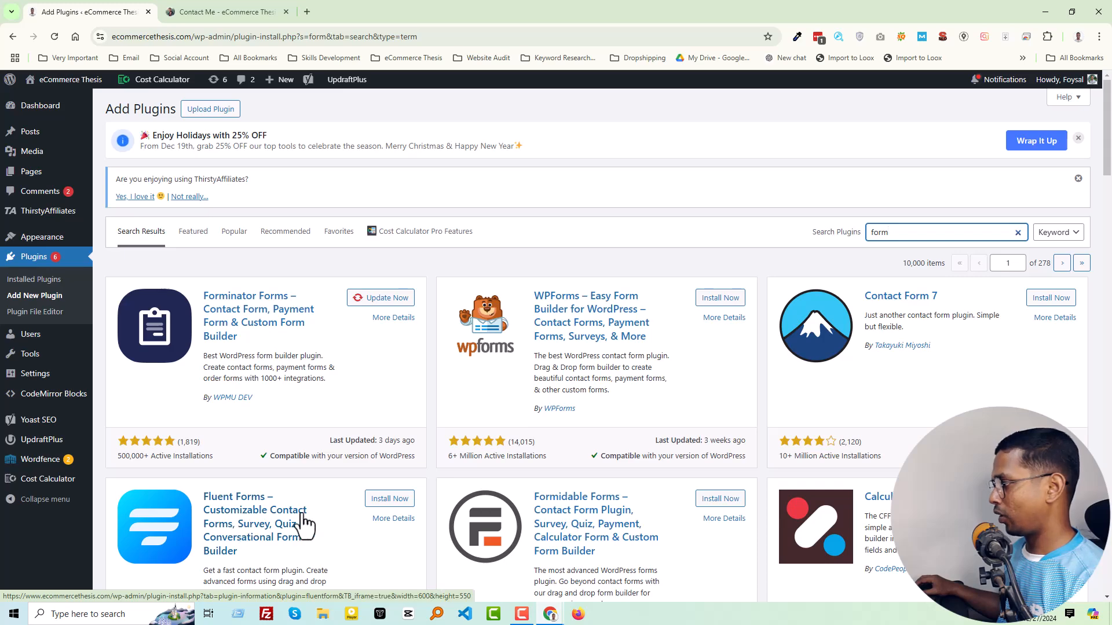
pyautogui.scroll(-2, 302, 526)
pyautogui.scroll(-4, 661, 480)
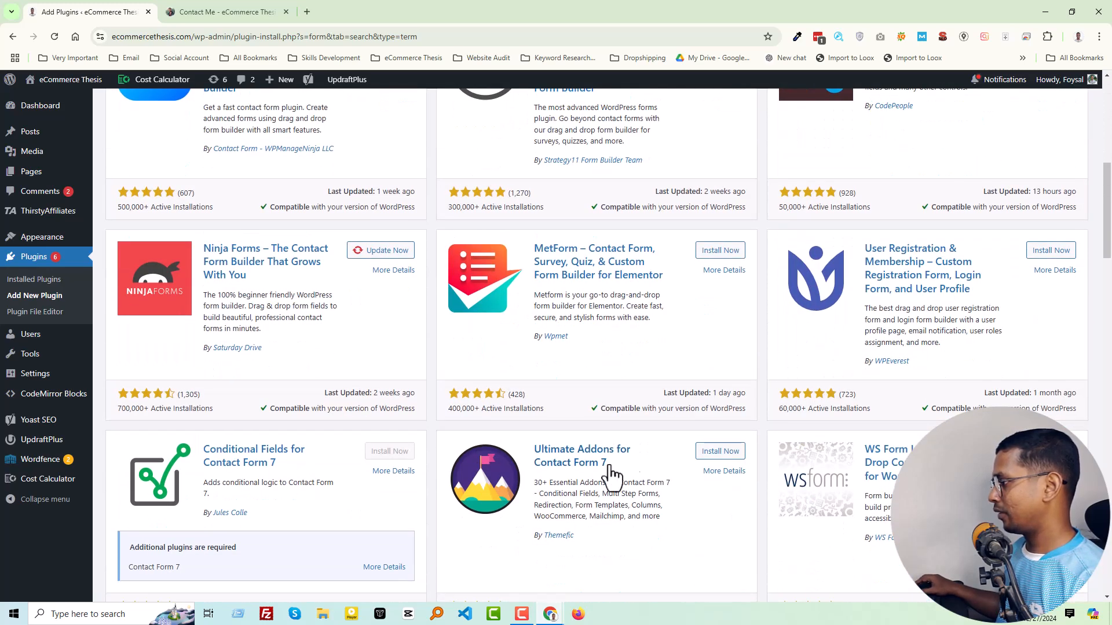
pyautogui.scroll(-2, 517, 479)
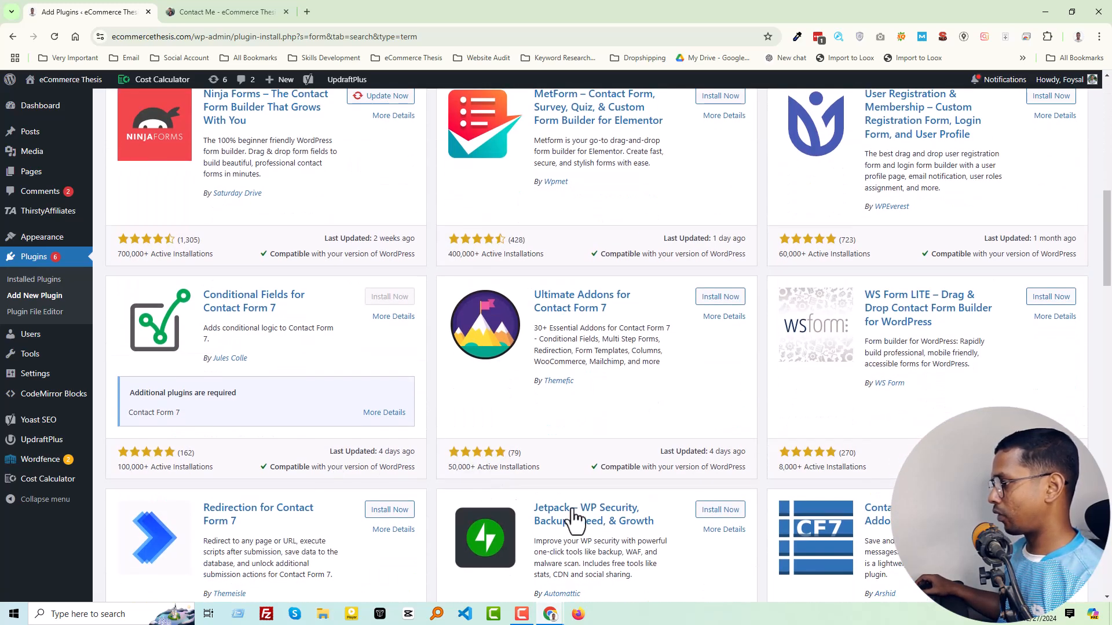
pyautogui.scroll(8, 563, 446)
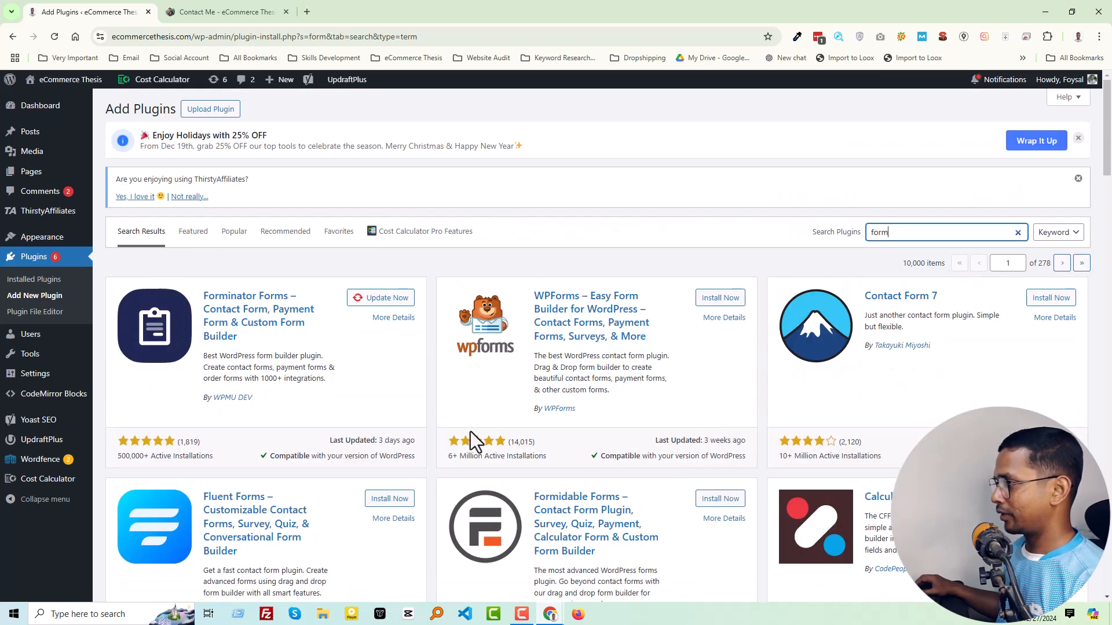
pyautogui.scroll(-4, 361, 341)
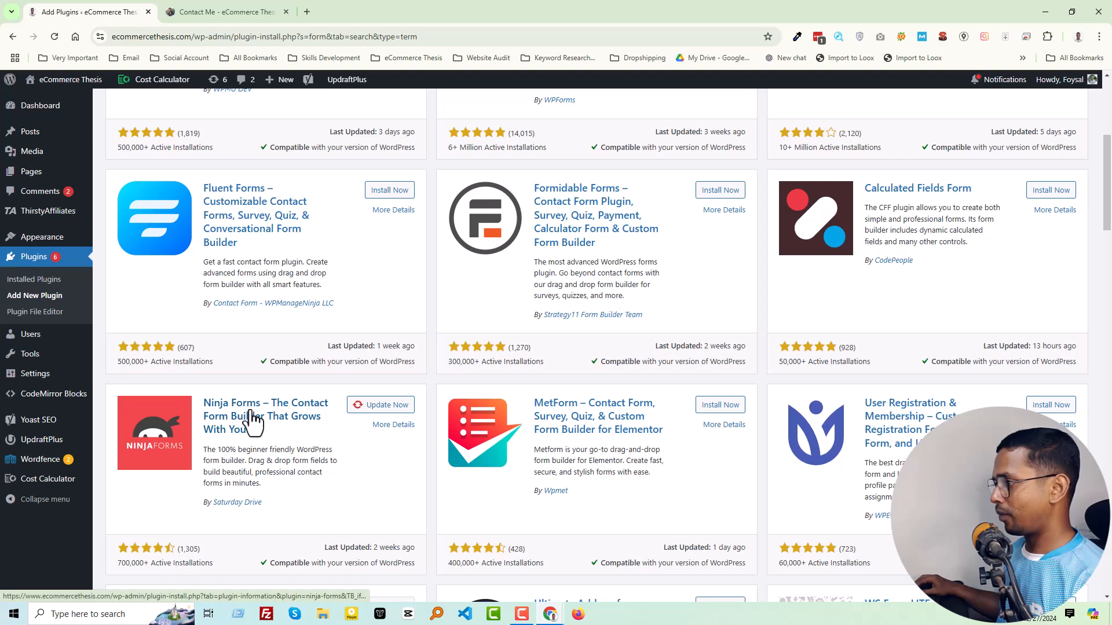
# Open the Ninja Forms plugin details, read its description and feature lists, and close the details
pyautogui.click(383, 429)
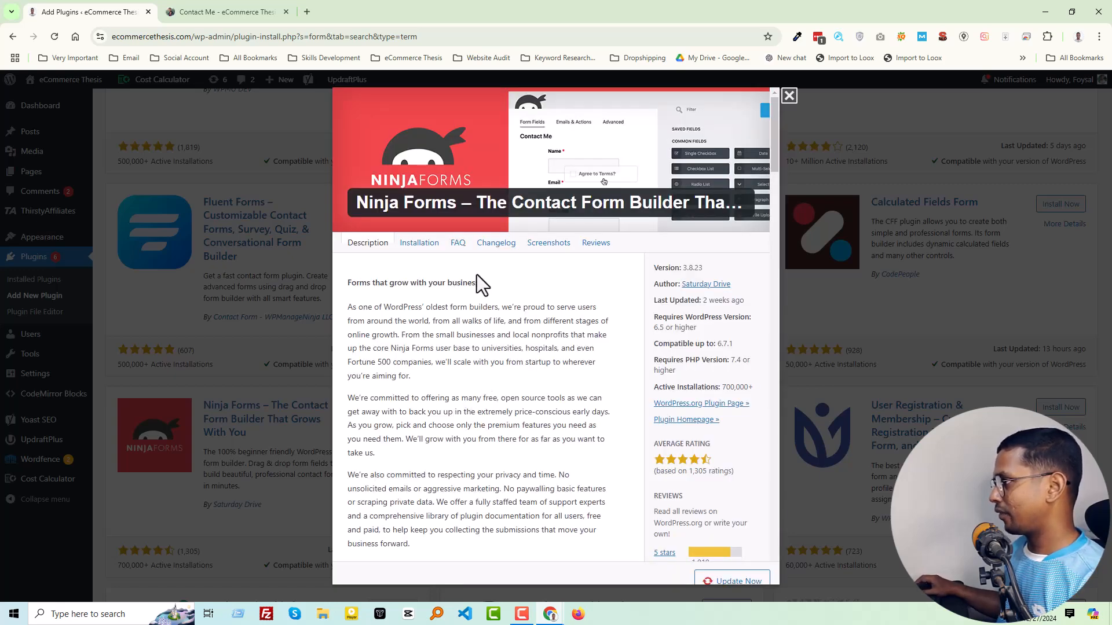
pyautogui.scroll(-3, 421, 316)
pyautogui.scroll(-6, 421, 354)
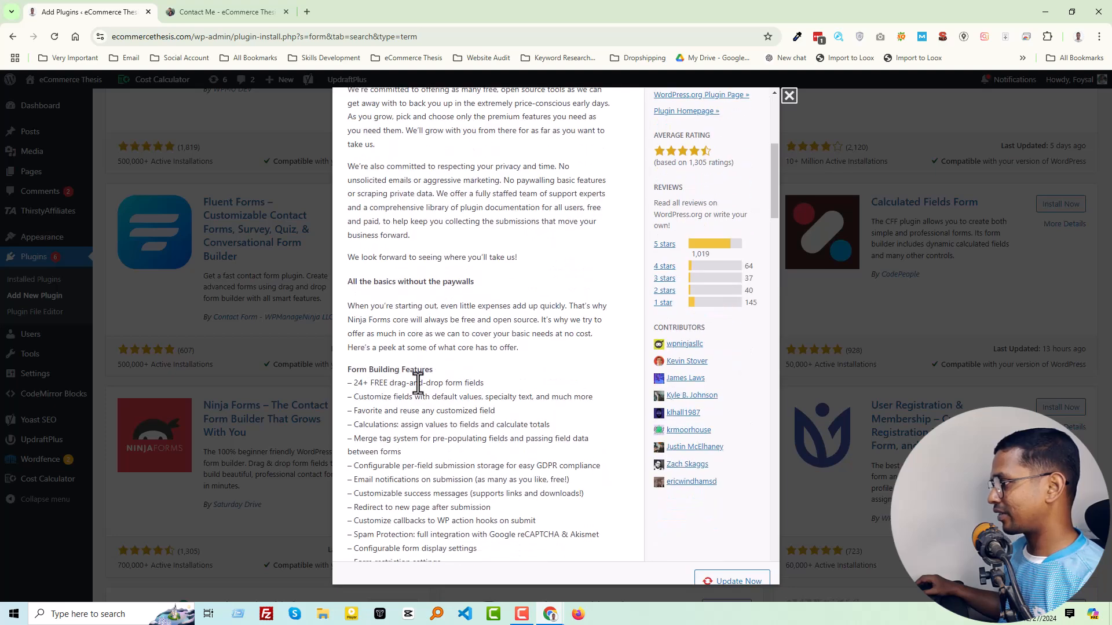
pyautogui.scroll(-3, 400, 392)
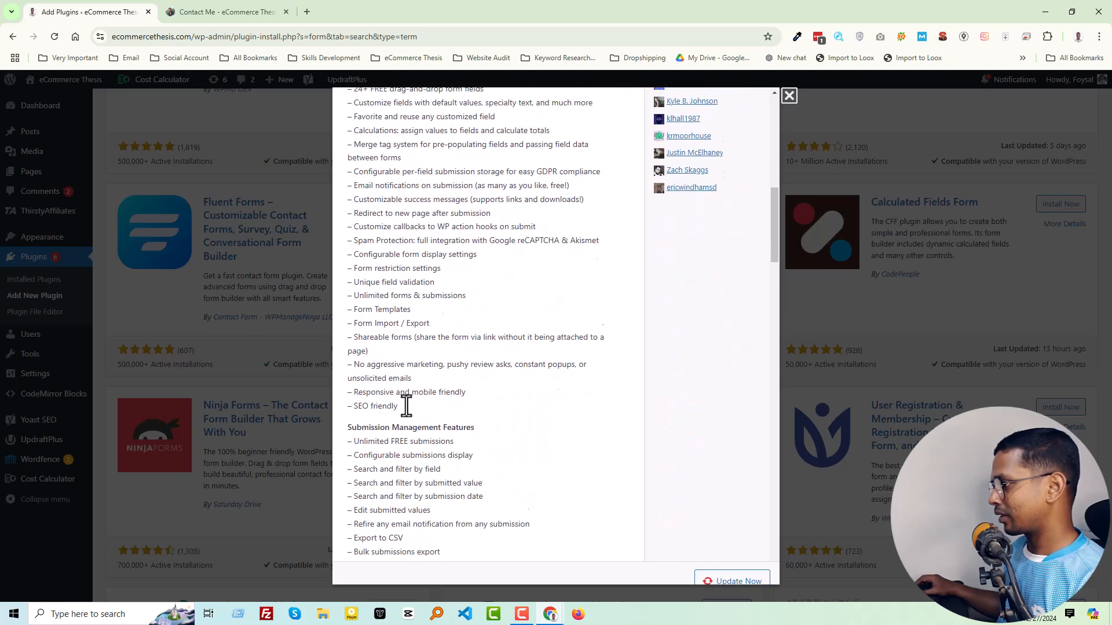
pyautogui.moveTo(475, 412); pyautogui.dragTo(347, 413)
pyautogui.click(433, 416)
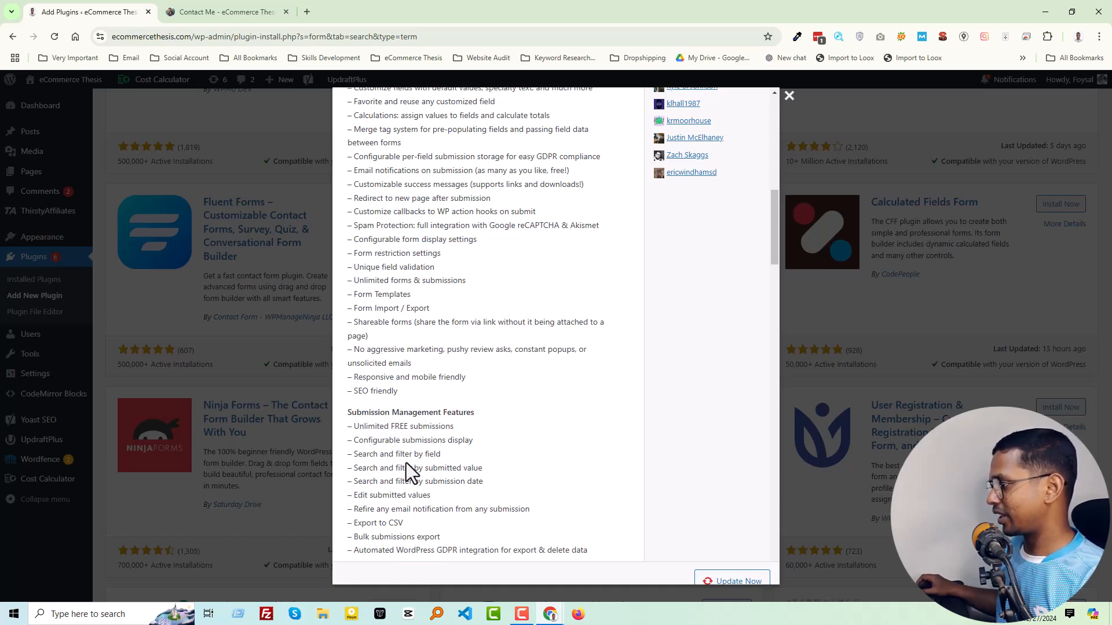
pyautogui.scroll(15, 434, 473)
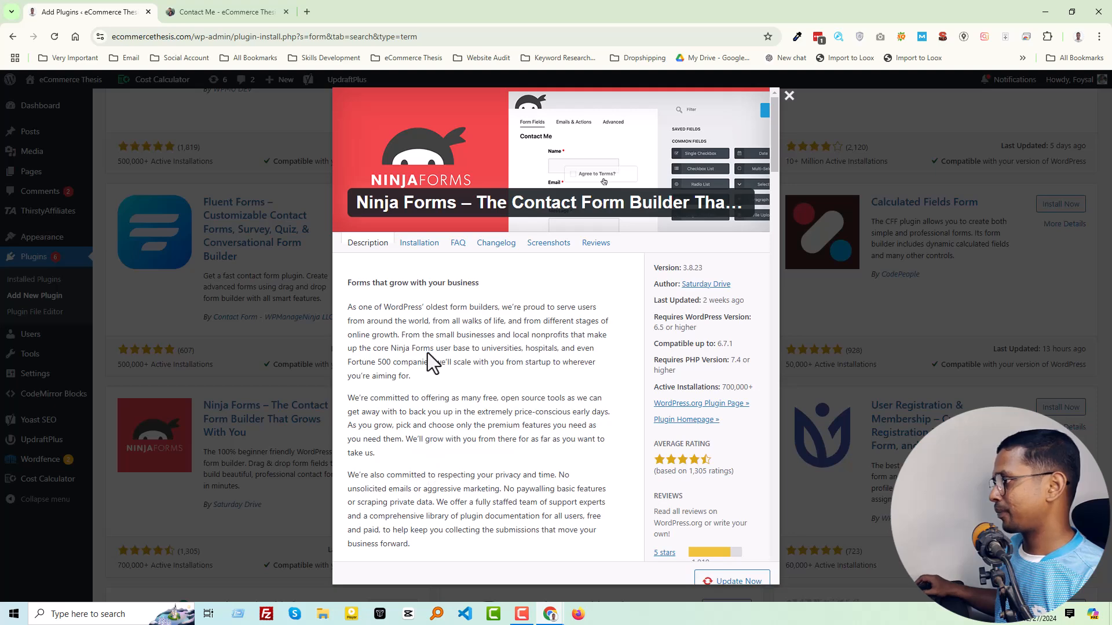
pyautogui.click(369, 249)
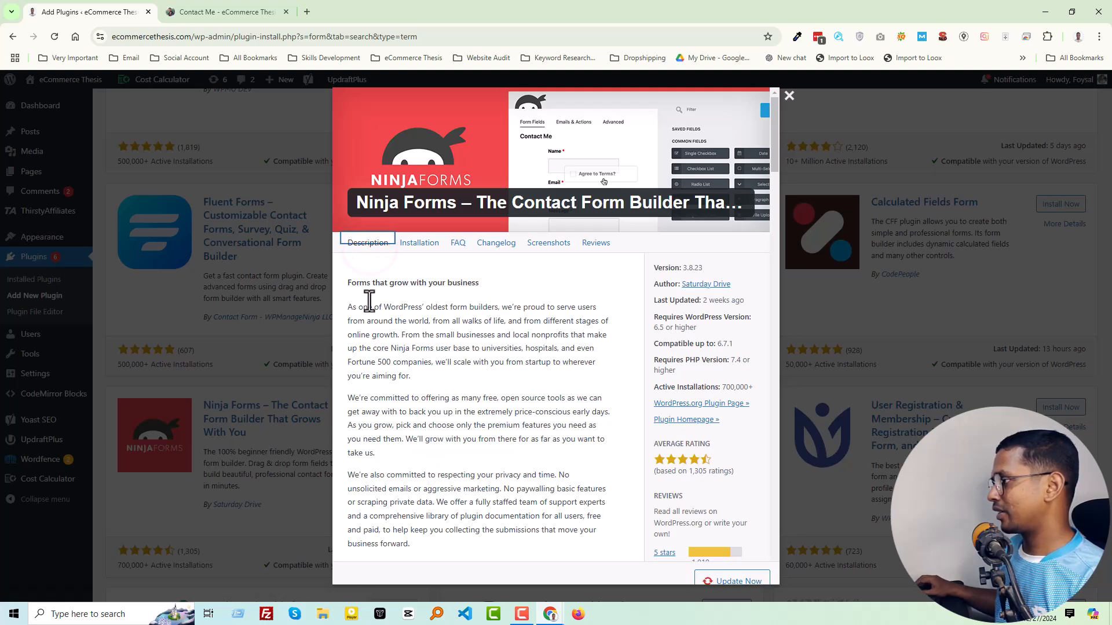
pyautogui.click(416, 284)
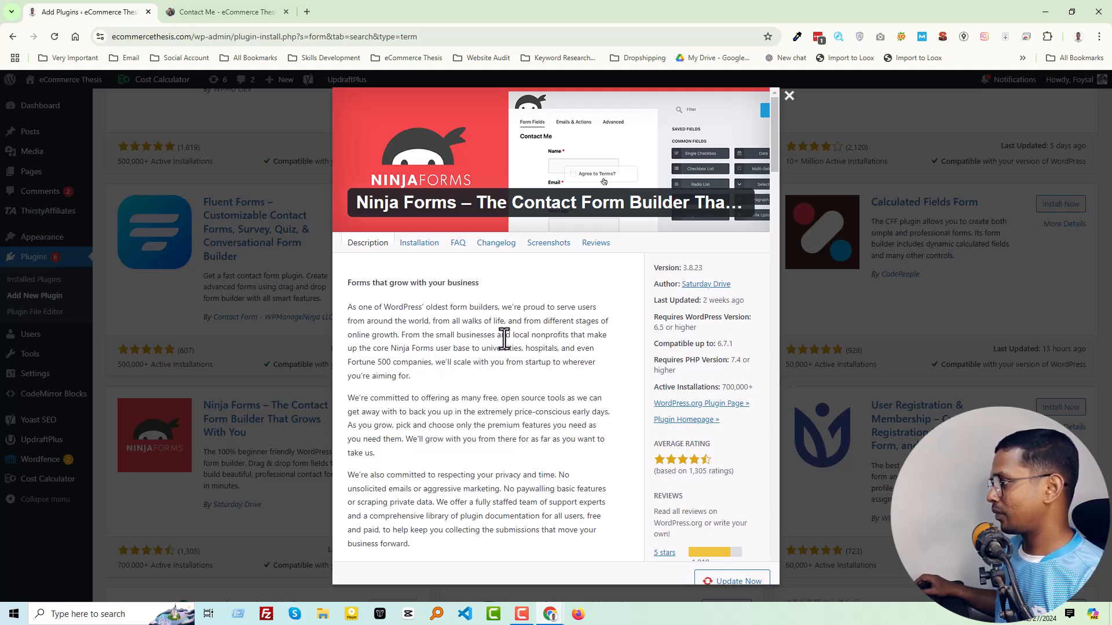
pyautogui.click(789, 97)
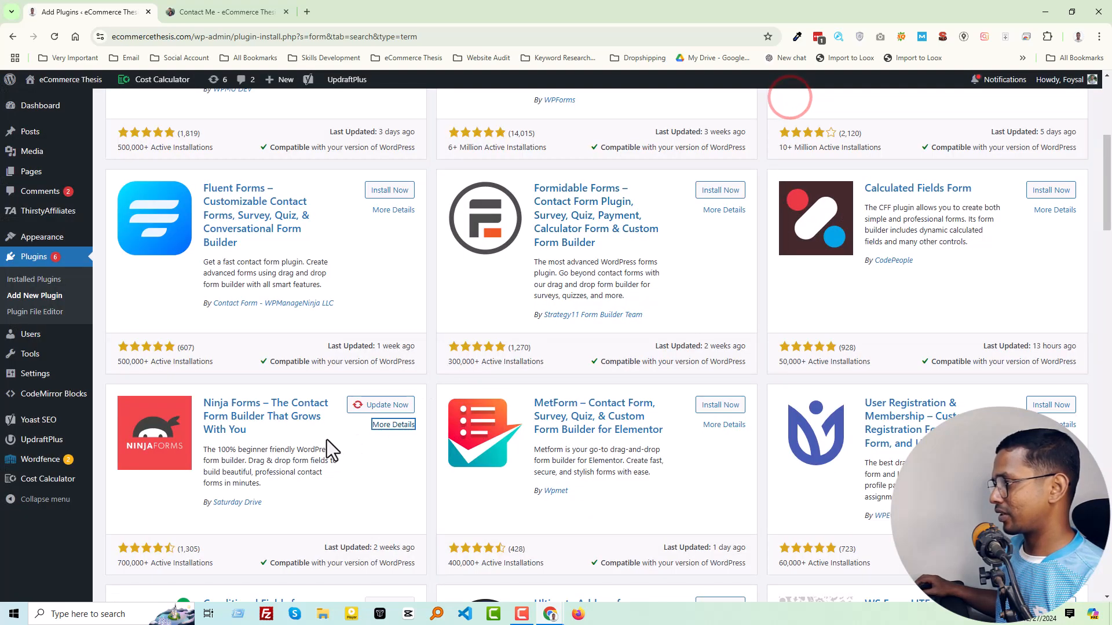
# Filter the installed plugins to the inactive ones and activate Ninja Forms
pyautogui.click(33, 259)
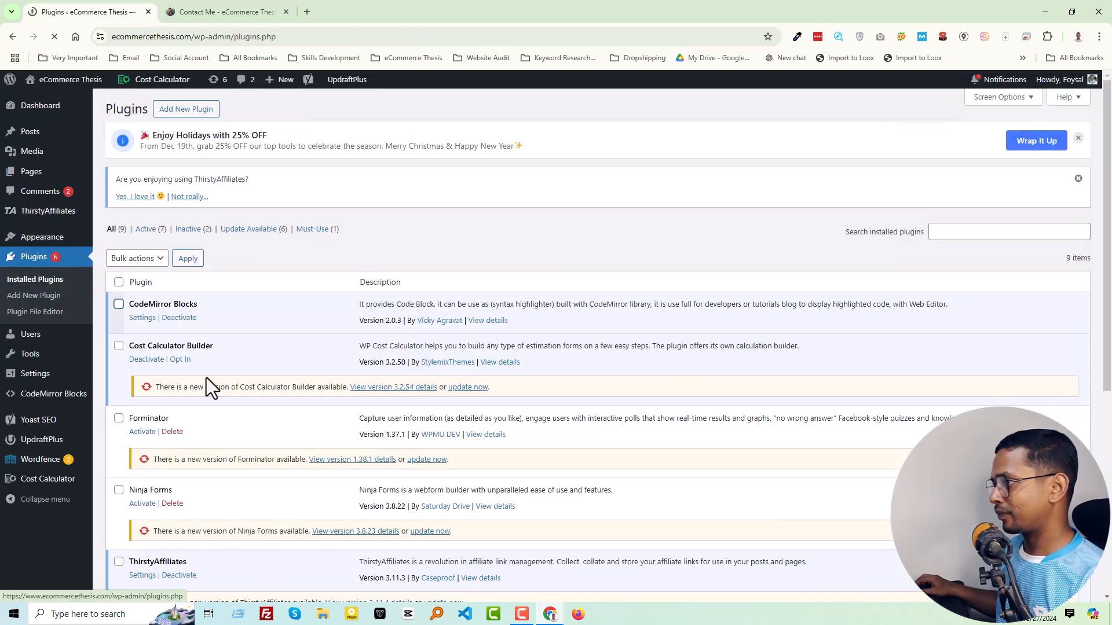
pyautogui.click(192, 230)
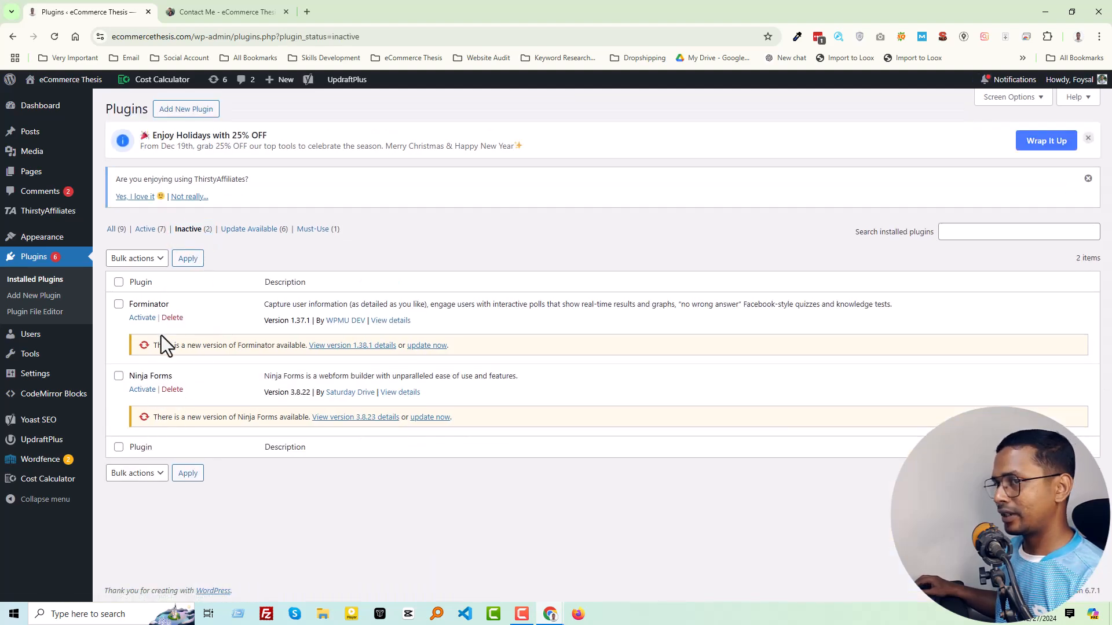
pyautogui.click(144, 388)
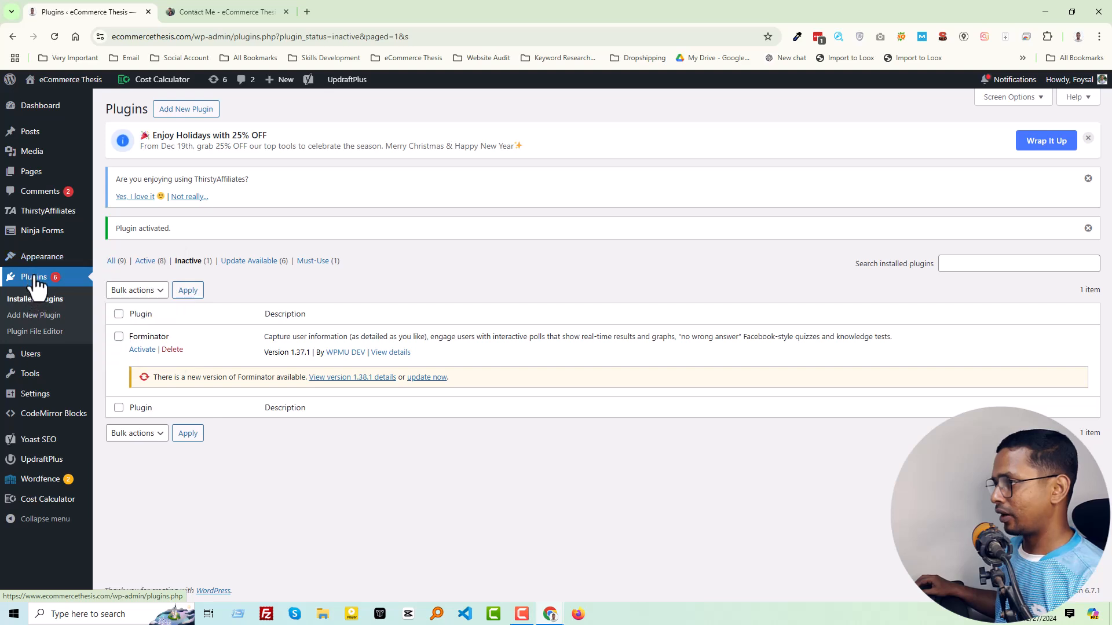
# Open the Ninja Forms dashboard and view the submissions of the GET A FREE ESTIMATE form
pyautogui.moveTo(32, 232)
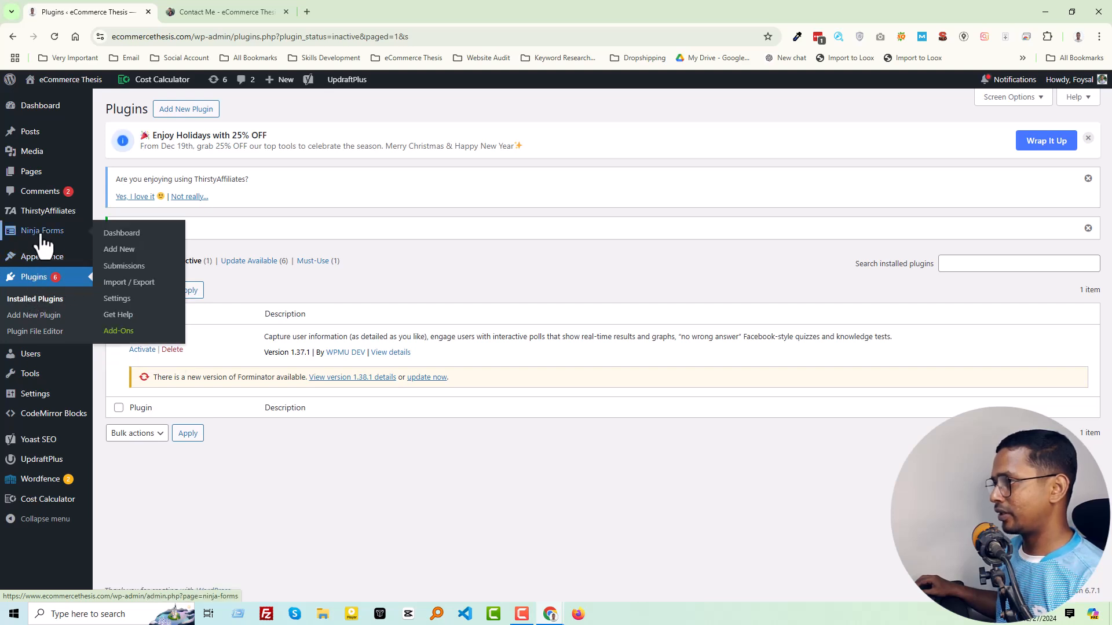
pyautogui.click(128, 234)
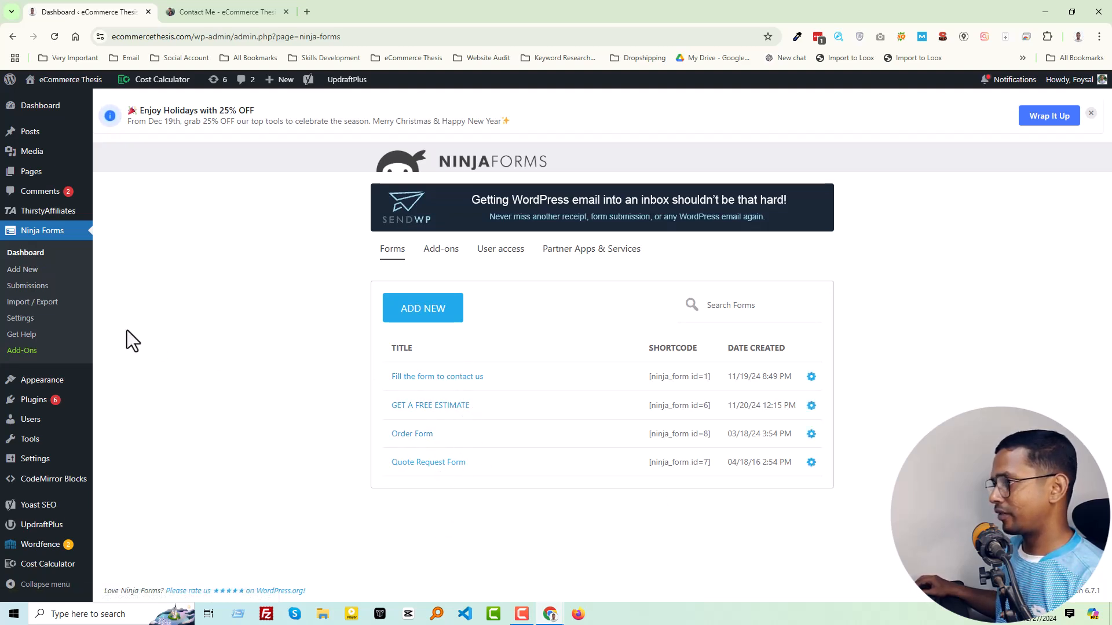
pyautogui.click(28, 284)
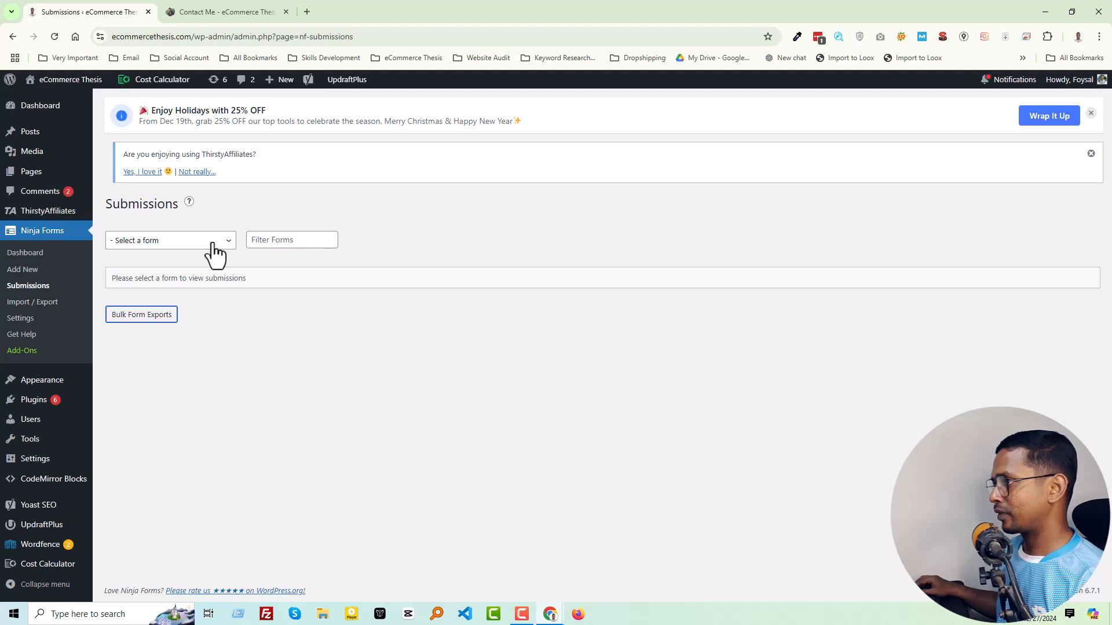
pyautogui.click(213, 246)
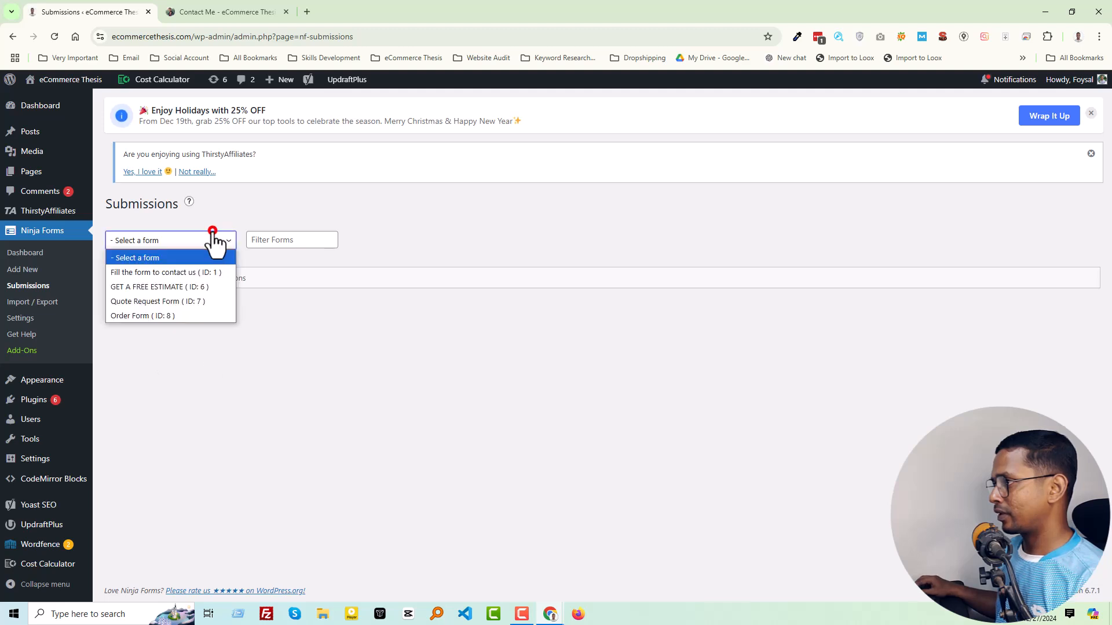
pyautogui.click(173, 289)
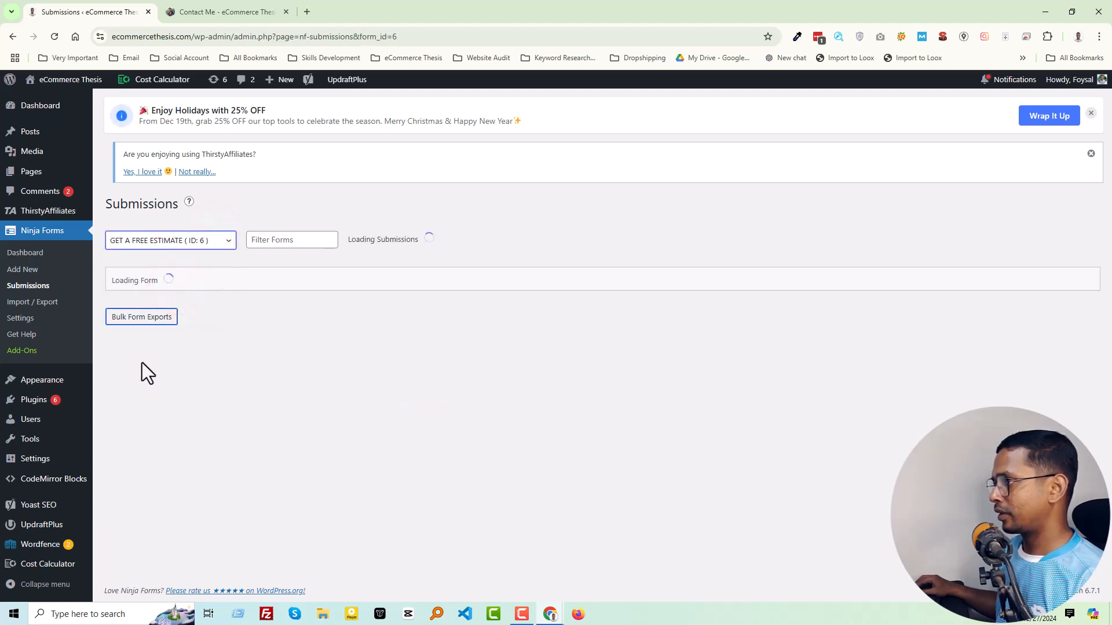
pyautogui.scroll(-7, 584, 439)
pyautogui.scroll(6, 591, 484)
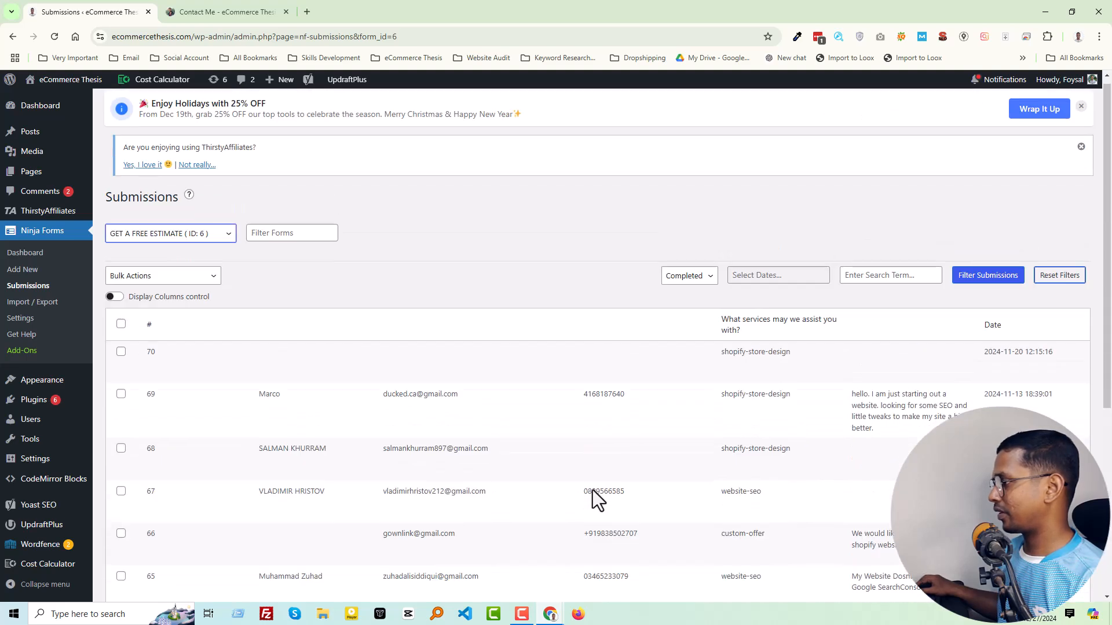
# Start adding a new form and look through the available templates, including the Additional Templates such as File Upload
pyautogui.scroll(1, 592, 490)
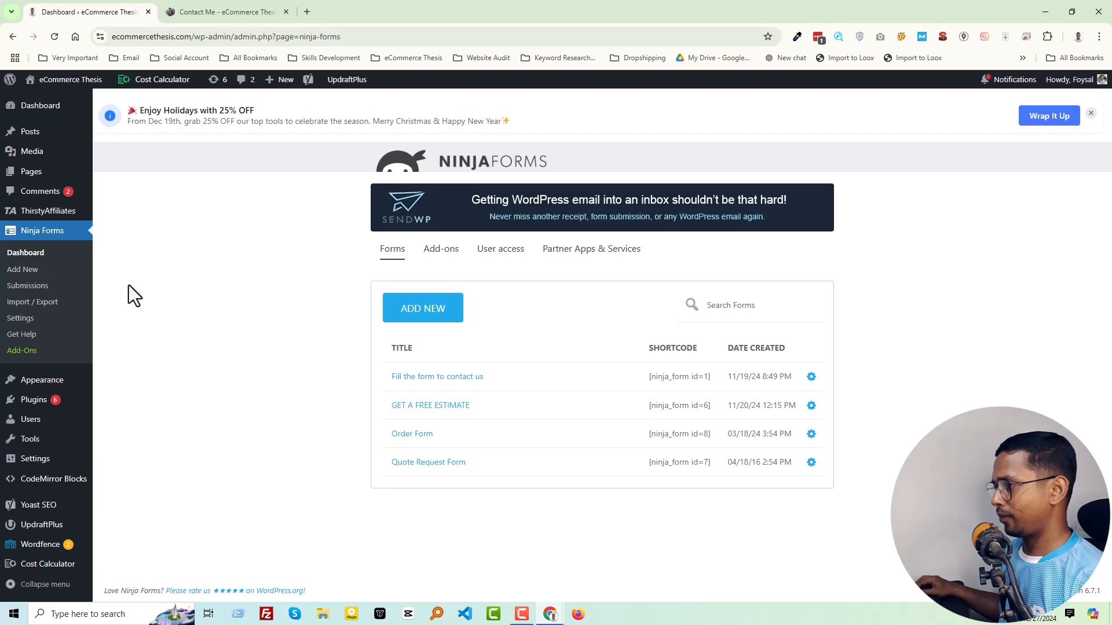
pyautogui.click(25, 270)
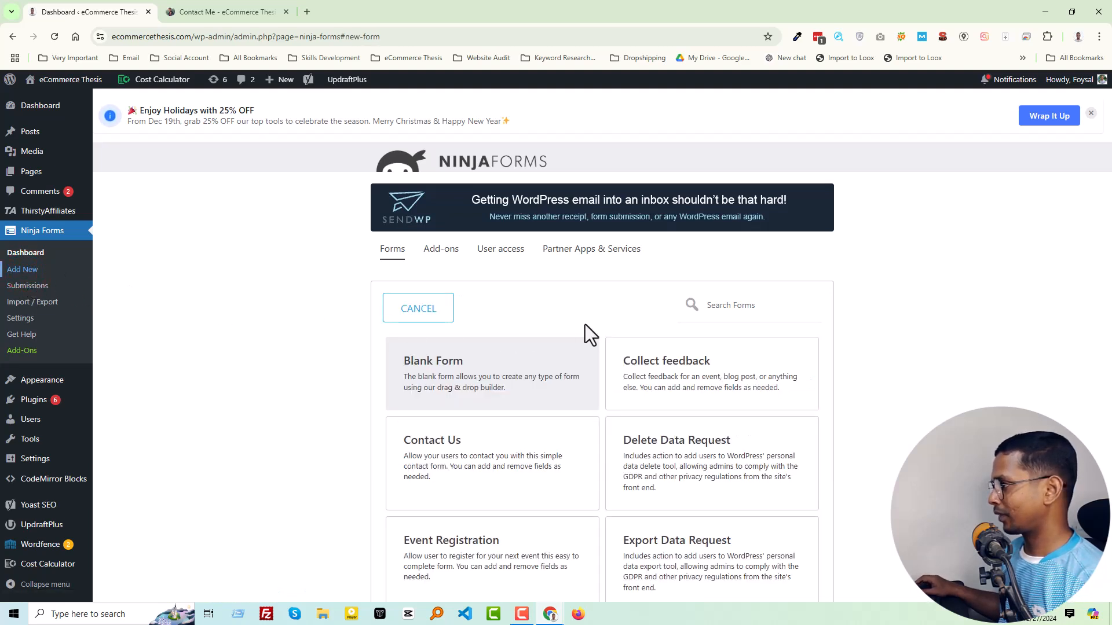
pyautogui.scroll(-3, 620, 307)
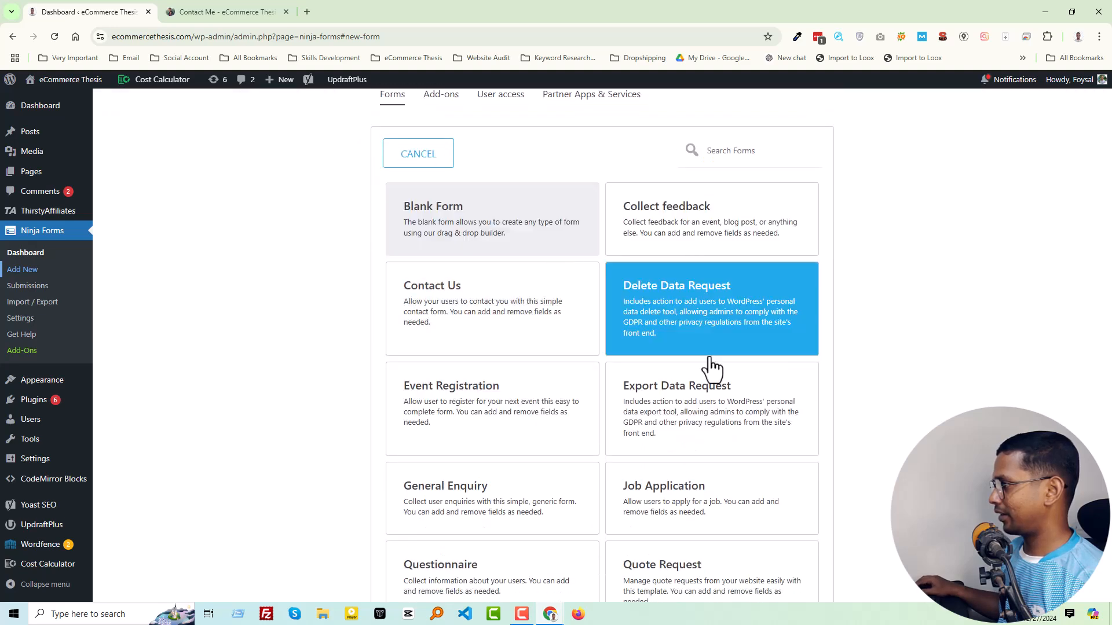
pyautogui.scroll(-8, 637, 405)
pyautogui.scroll(3, 508, 434)
pyautogui.scroll(-5, 544, 400)
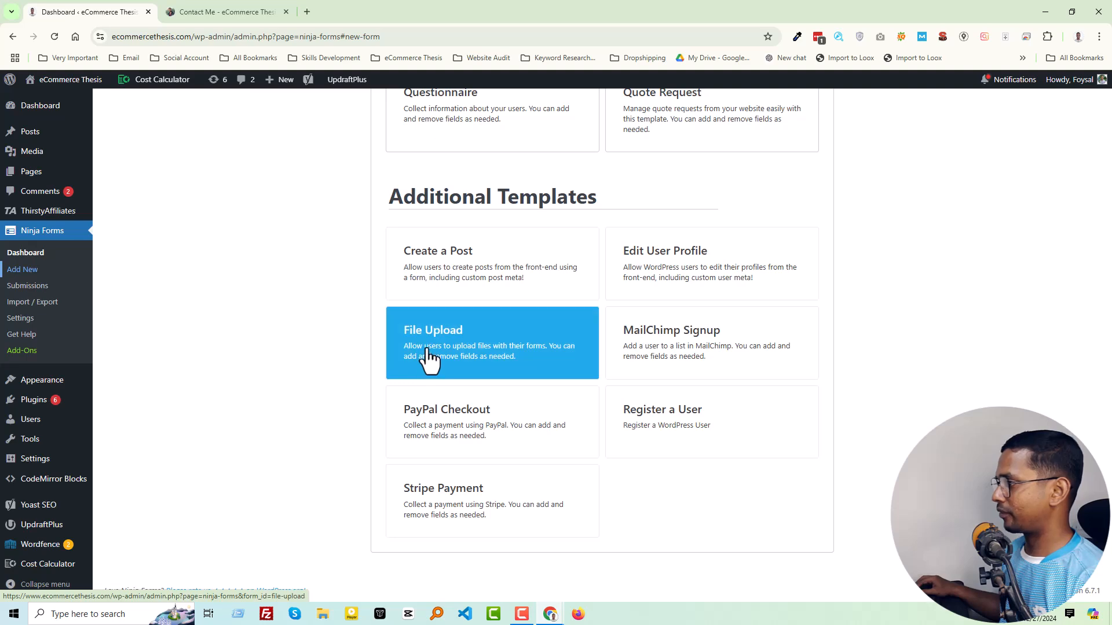
pyautogui.scroll(2, 445, 382)
pyautogui.scroll(3, 454, 402)
pyautogui.scroll(4, 579, 414)
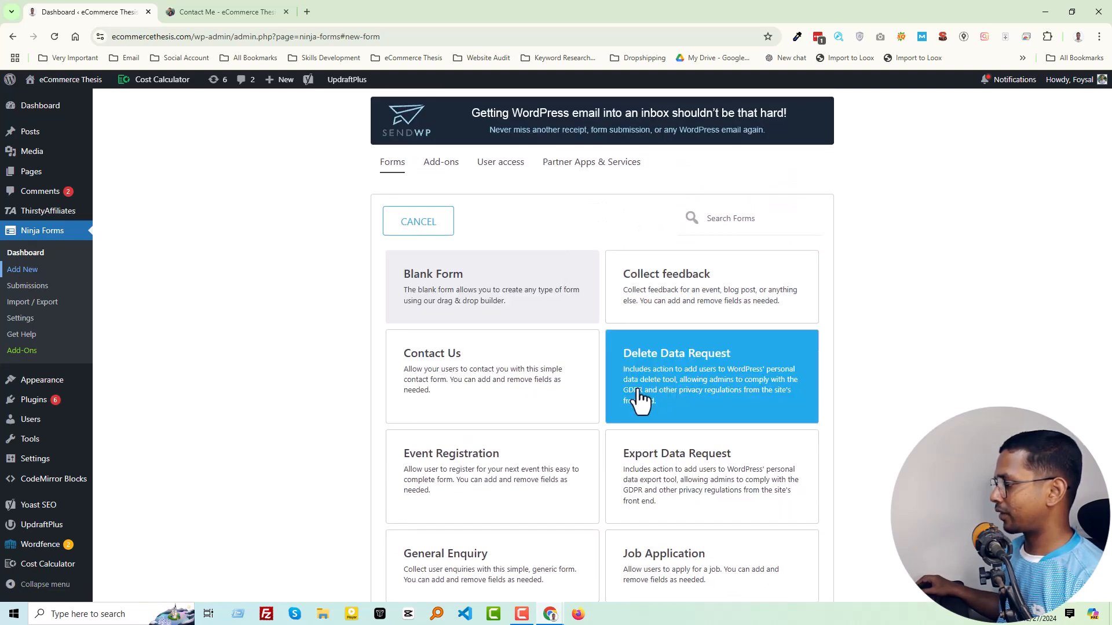
pyautogui.scroll(-2, 435, 439)
pyautogui.scroll(-1, 436, 439)
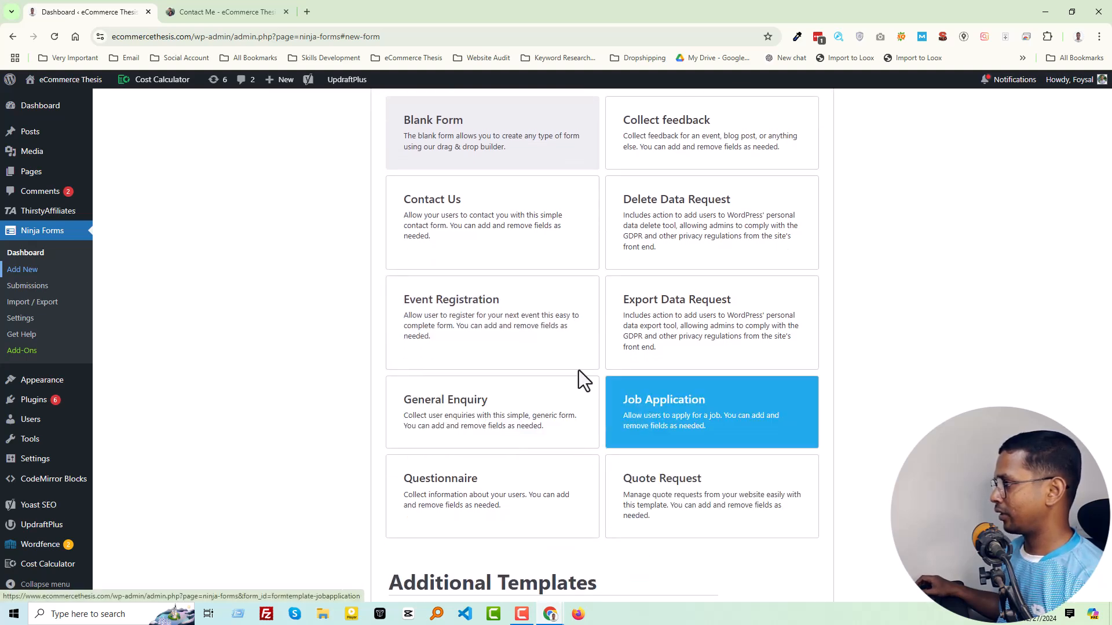
pyautogui.scroll(2, 499, 359)
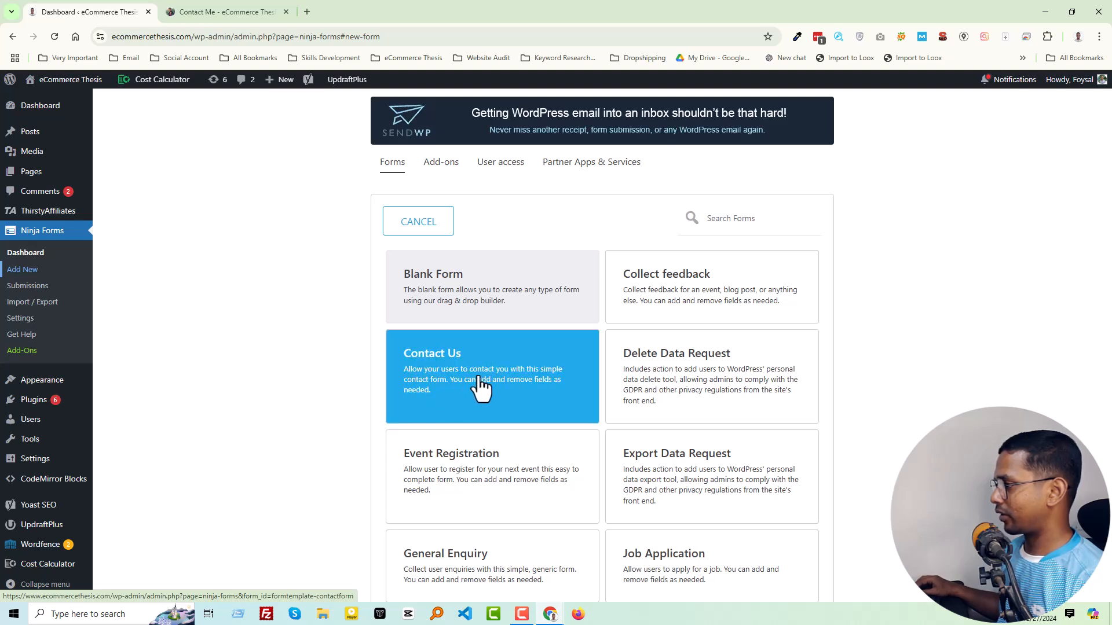
# Create a form from the Contact Us template and look over its Name, Email and Message fields
pyautogui.click(453, 371)
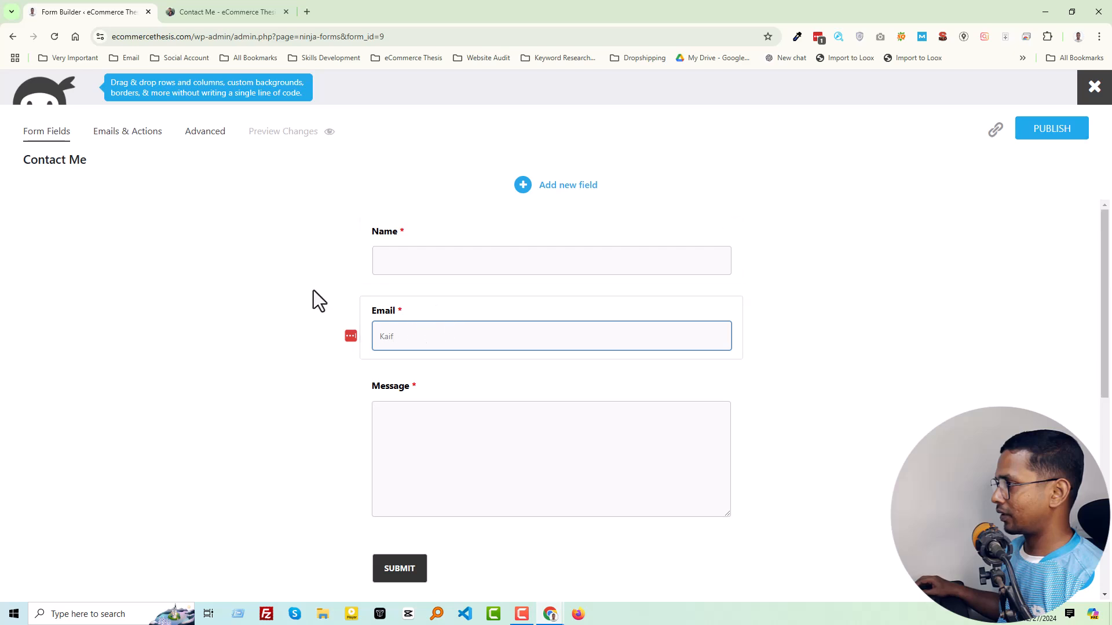
pyautogui.scroll(-2, 409, 510)
pyautogui.scroll(2, 404, 493)
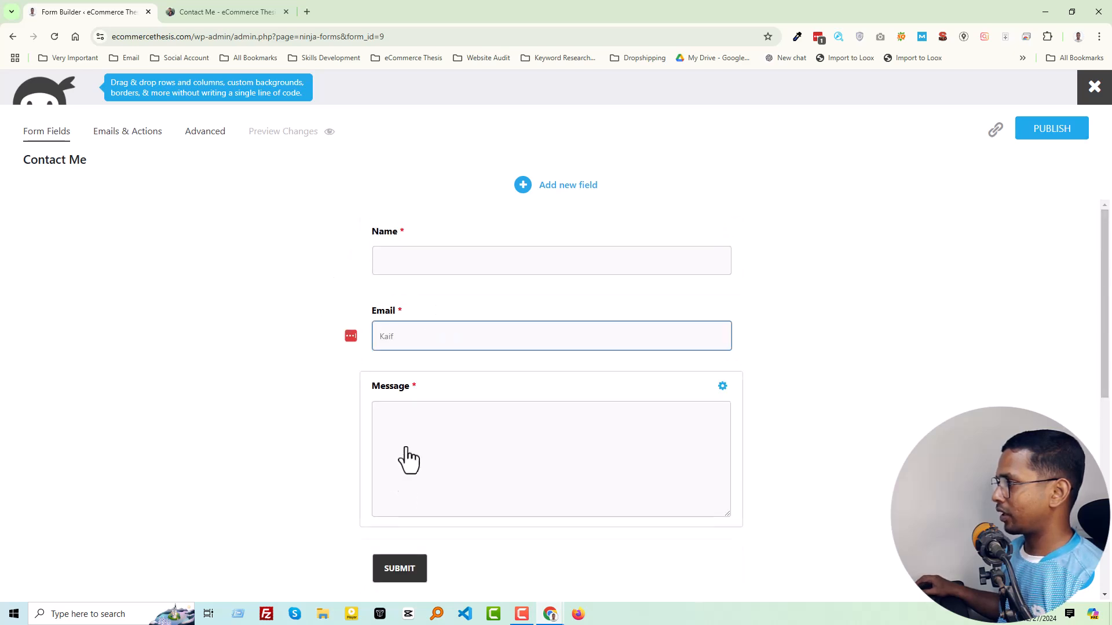
# Review the form's Record Submission, Email Confirmation, Email Notification and Success Message action settings
pyautogui.click(118, 139)
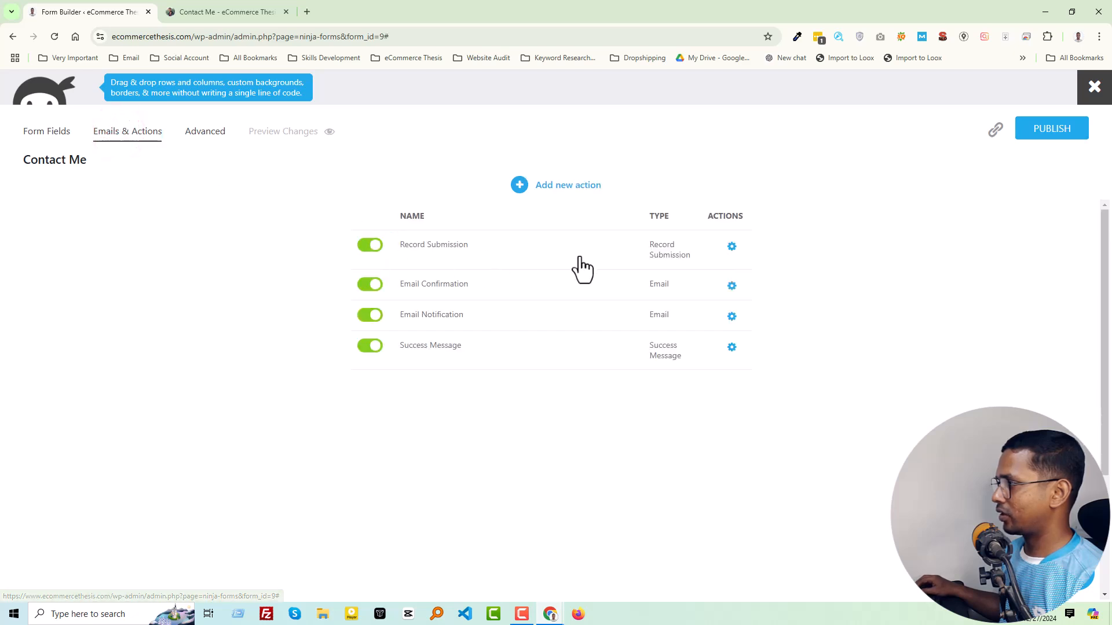
pyautogui.click(731, 247)
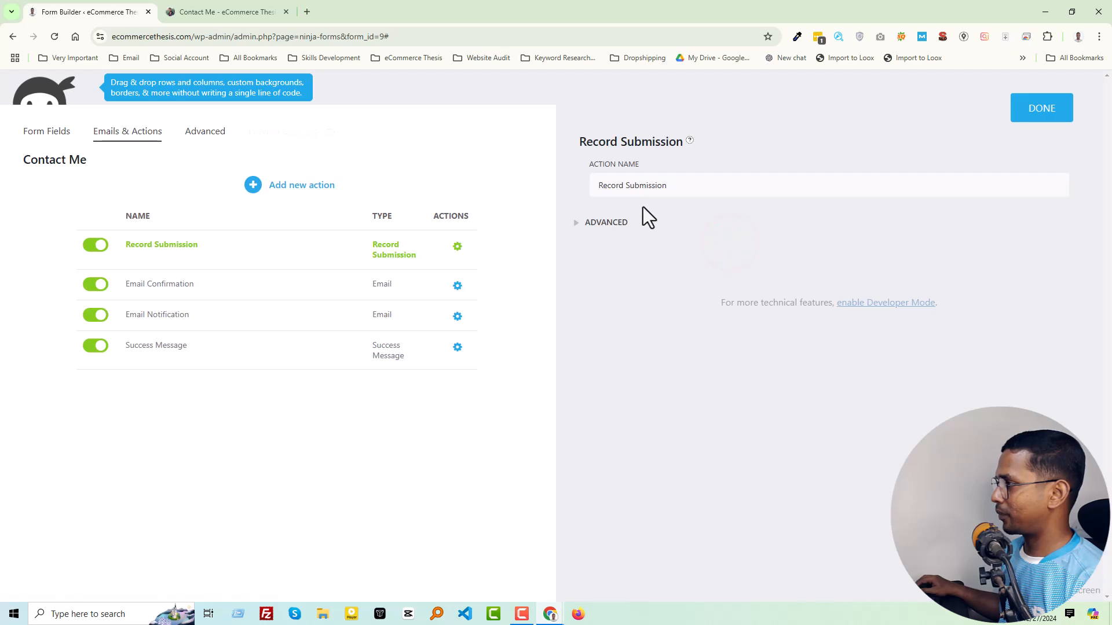
pyautogui.click(458, 286)
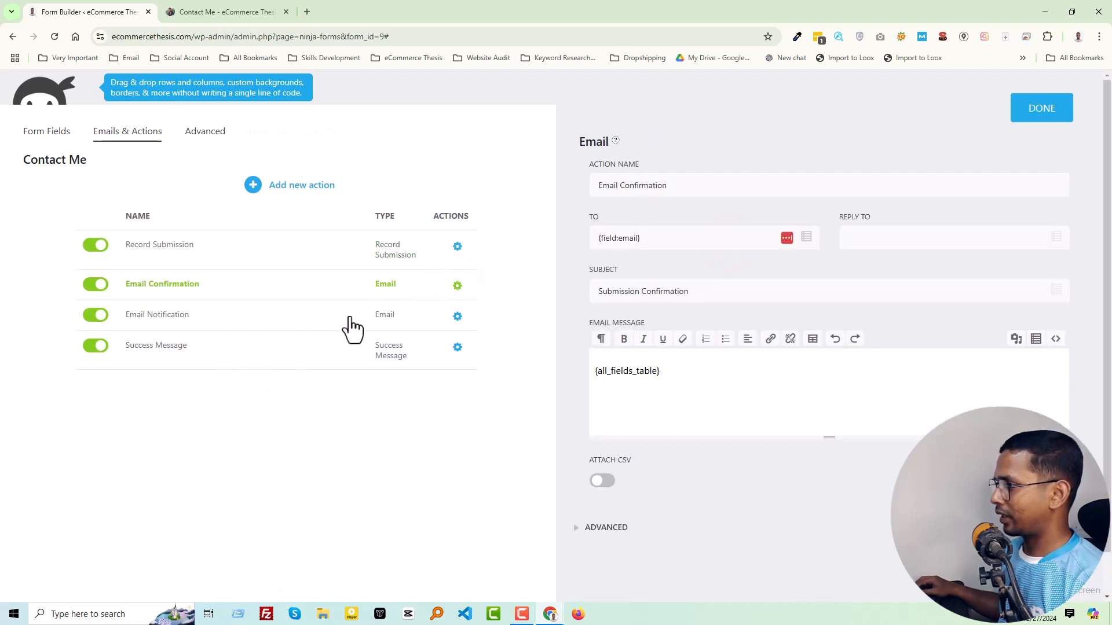
pyautogui.click(458, 316)
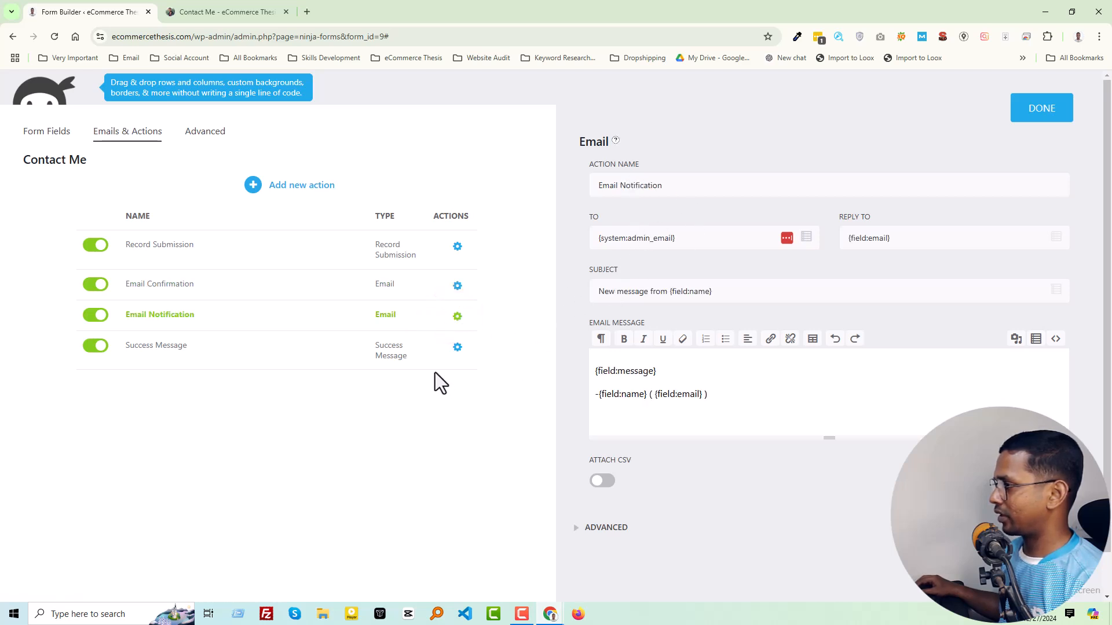
pyautogui.click(458, 347)
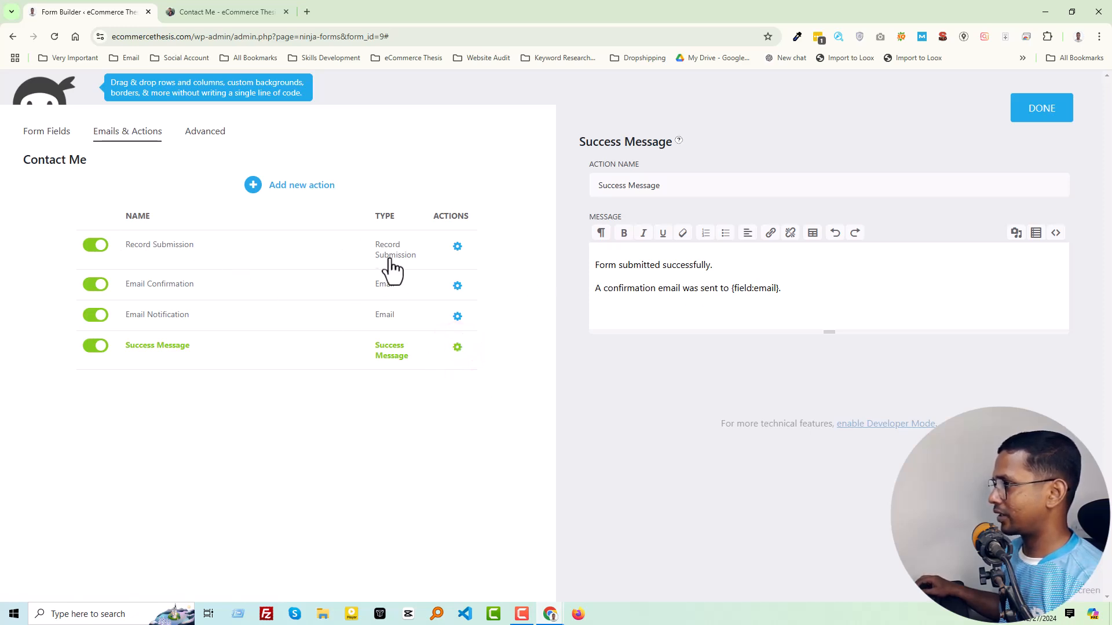
# View the form's advanced settings, publish the Contact Me form and close the form builder
pyautogui.click(204, 134)
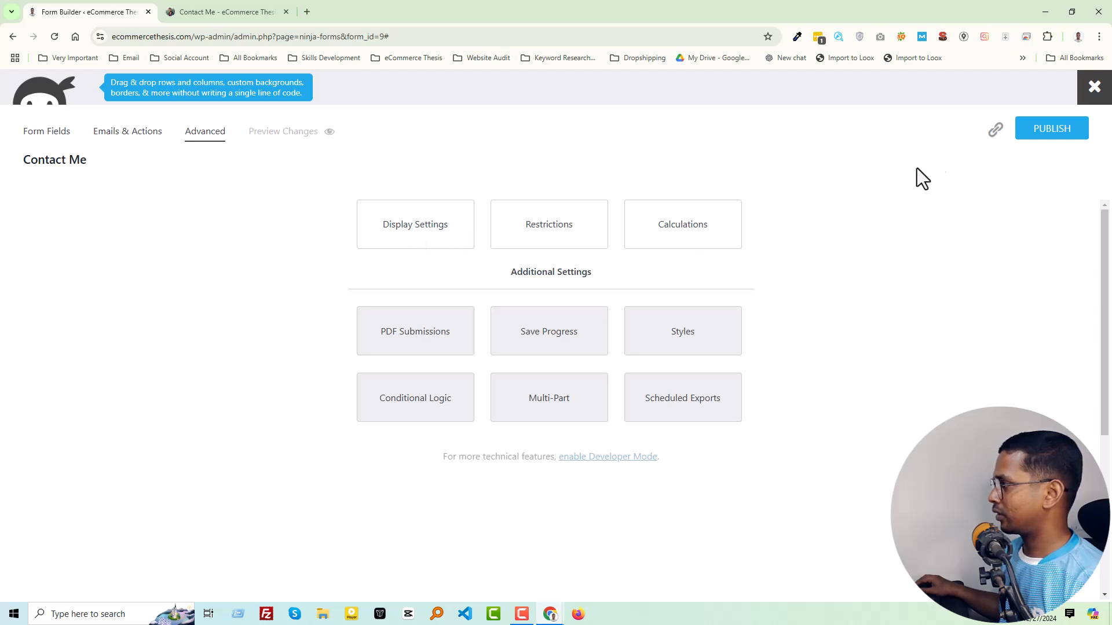
pyautogui.click(1056, 139)
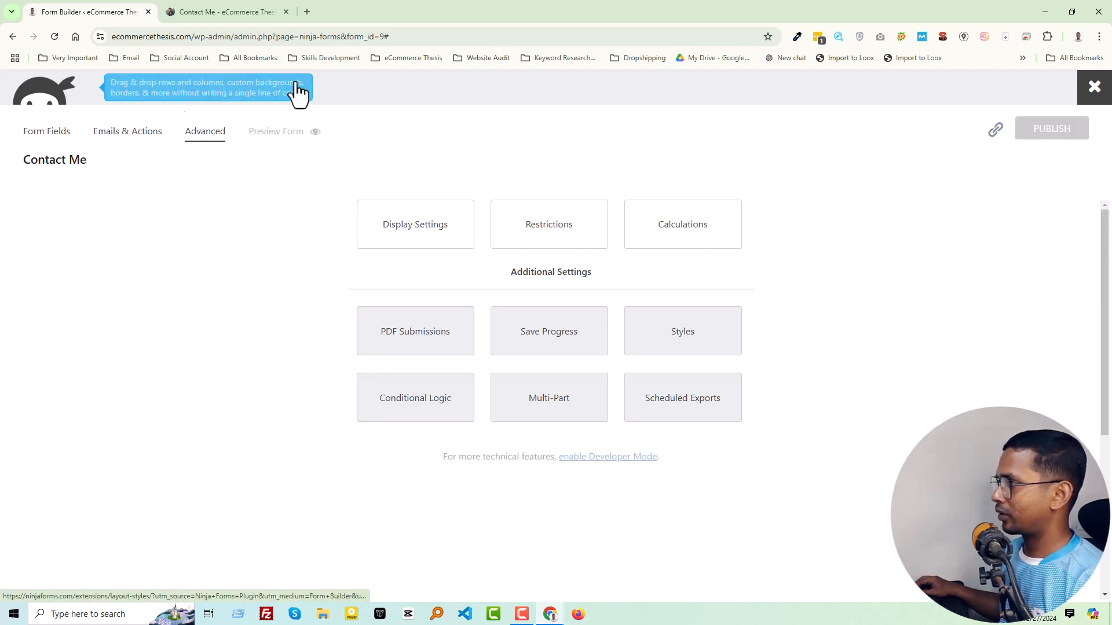
pyautogui.click(1094, 90)
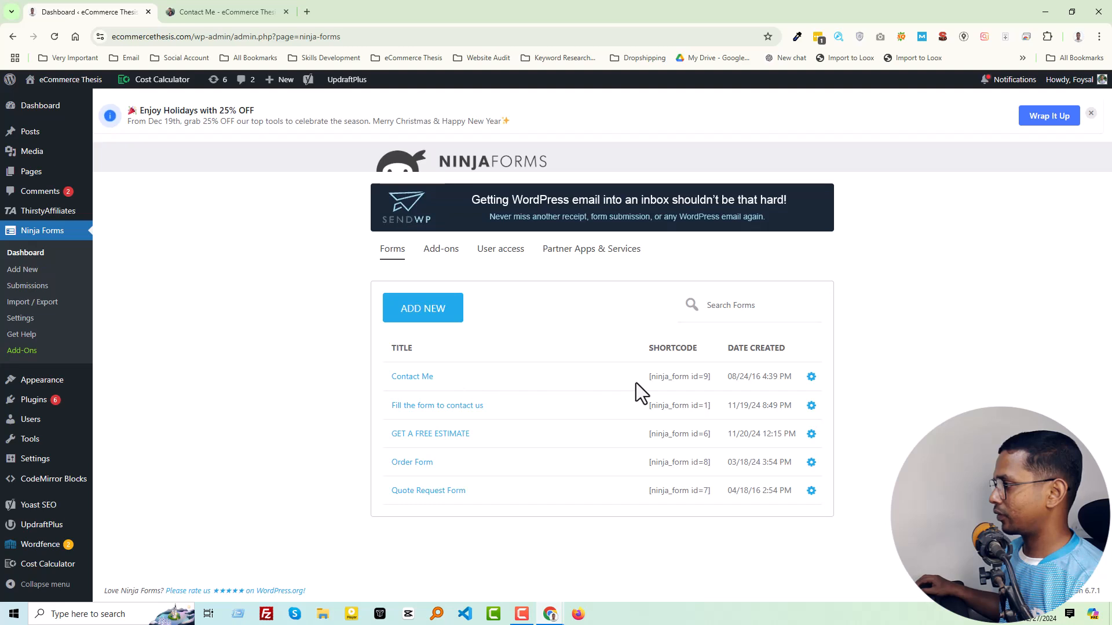
# Copy the shortcode [ninja_form id=1] of the "Fill the form to contact us" form
pyautogui.moveTo(644, 377); pyautogui.dragTo(714, 381)
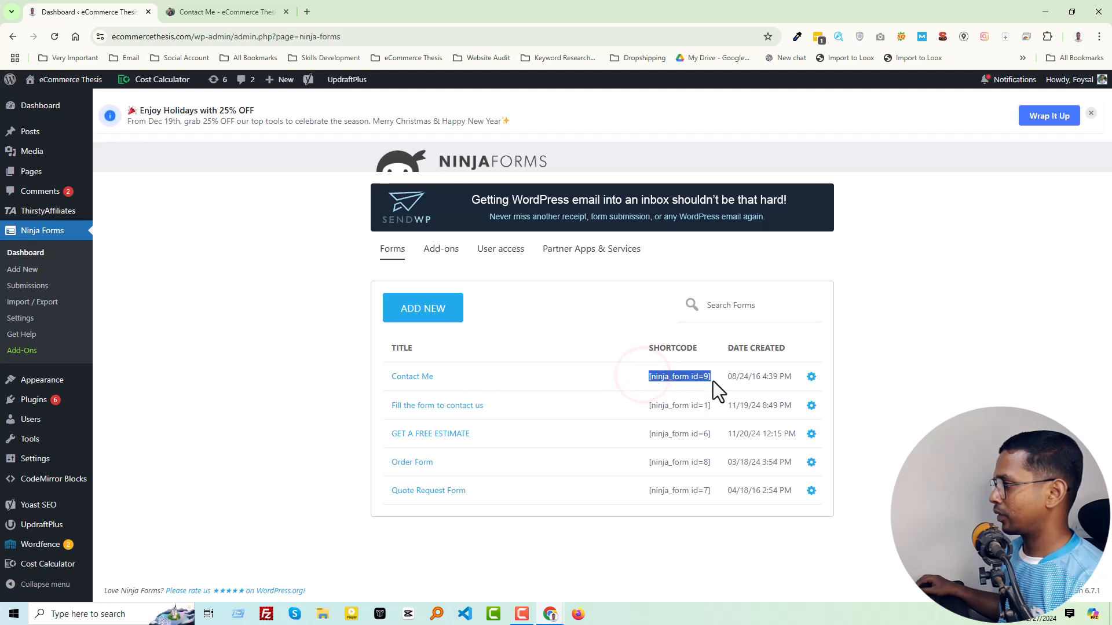
pyautogui.click(291, 412)
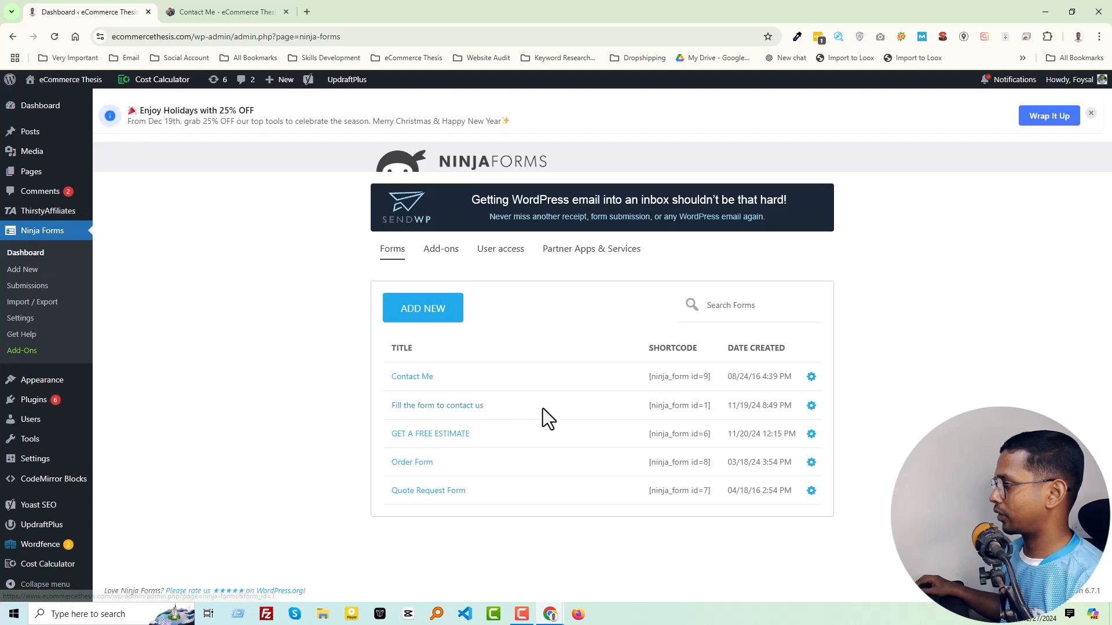
pyautogui.moveTo(647, 406); pyautogui.dragTo(721, 405)
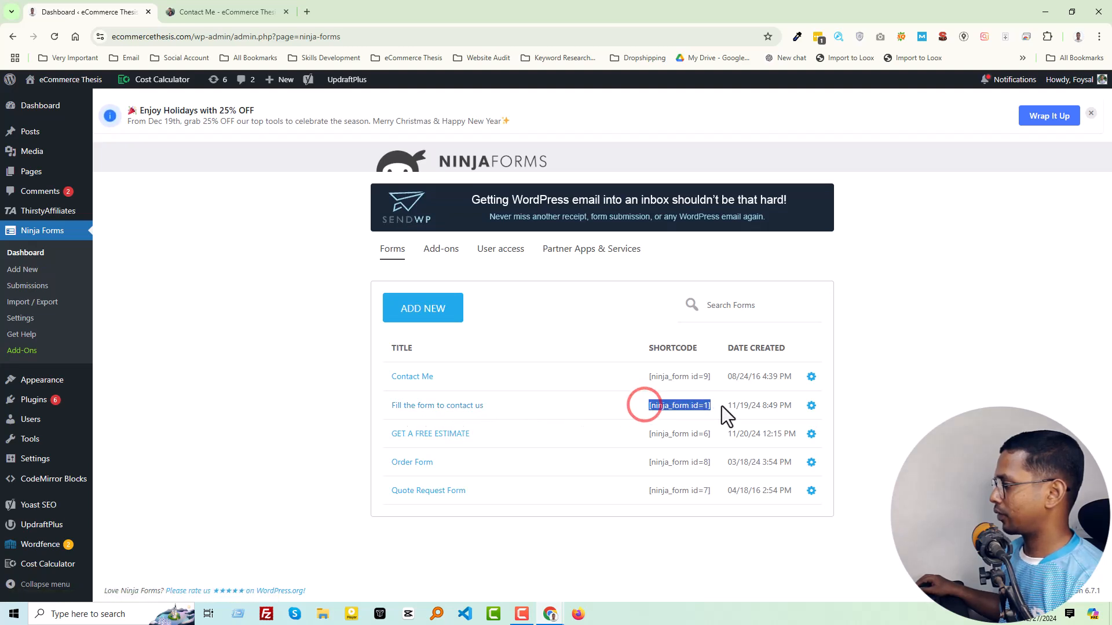
pyautogui.rightClick(714, 408)
pyautogui.click(724, 420)
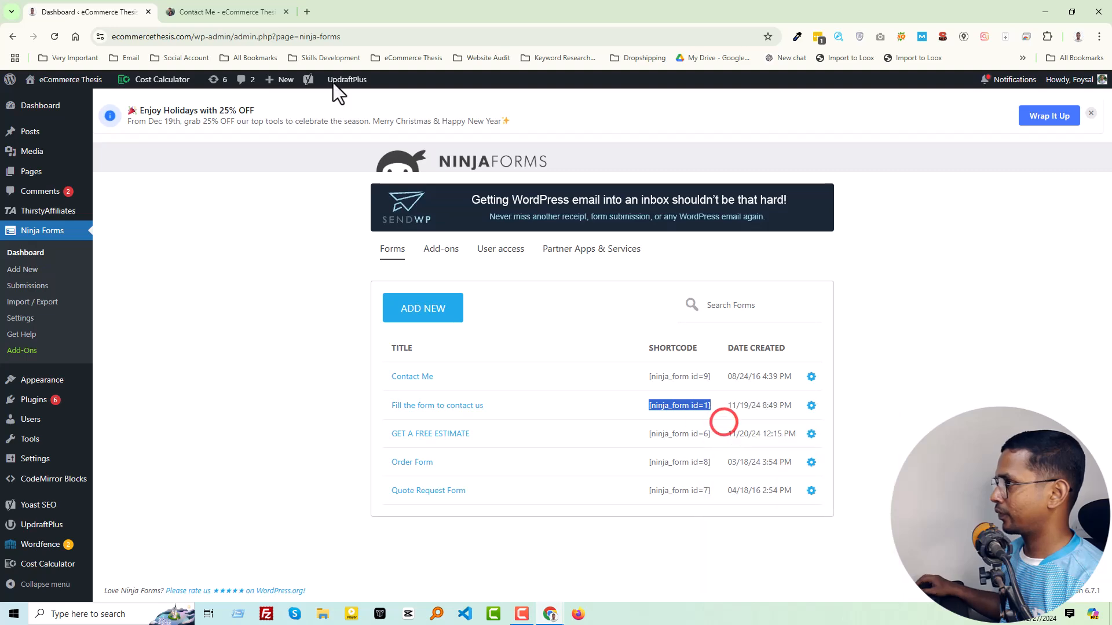
# In the Contact Me page editor, insert a Shortcode block with [ninja_form id=1] directly below the title and save the page
pyautogui.click(220, 4)
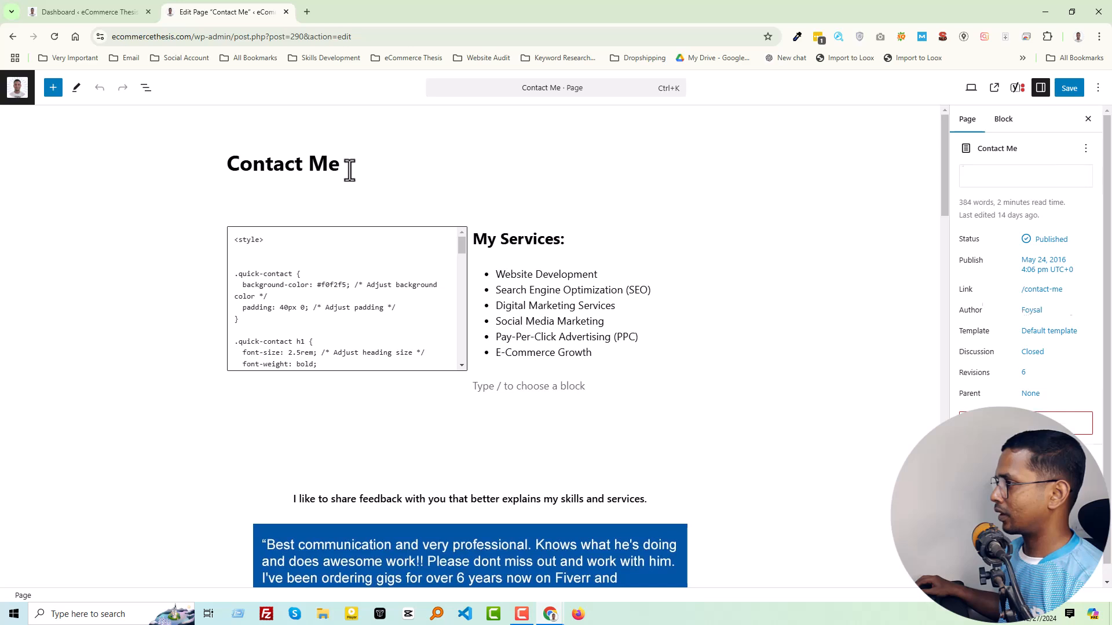
pyautogui.click(351, 169)
pyautogui.press('Return')
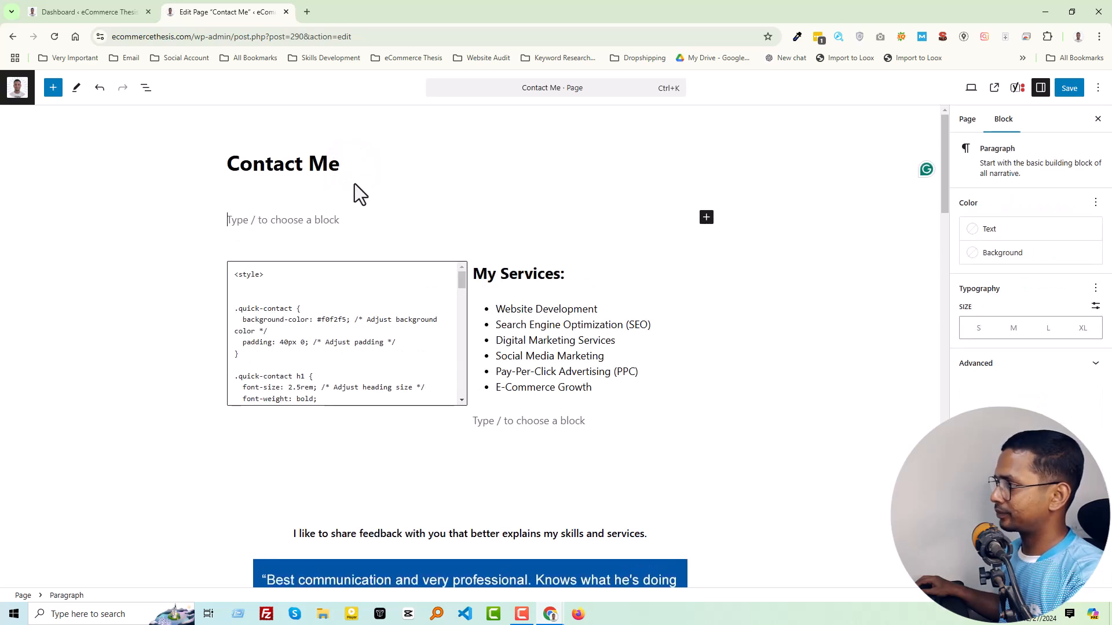
pyautogui.click(707, 220)
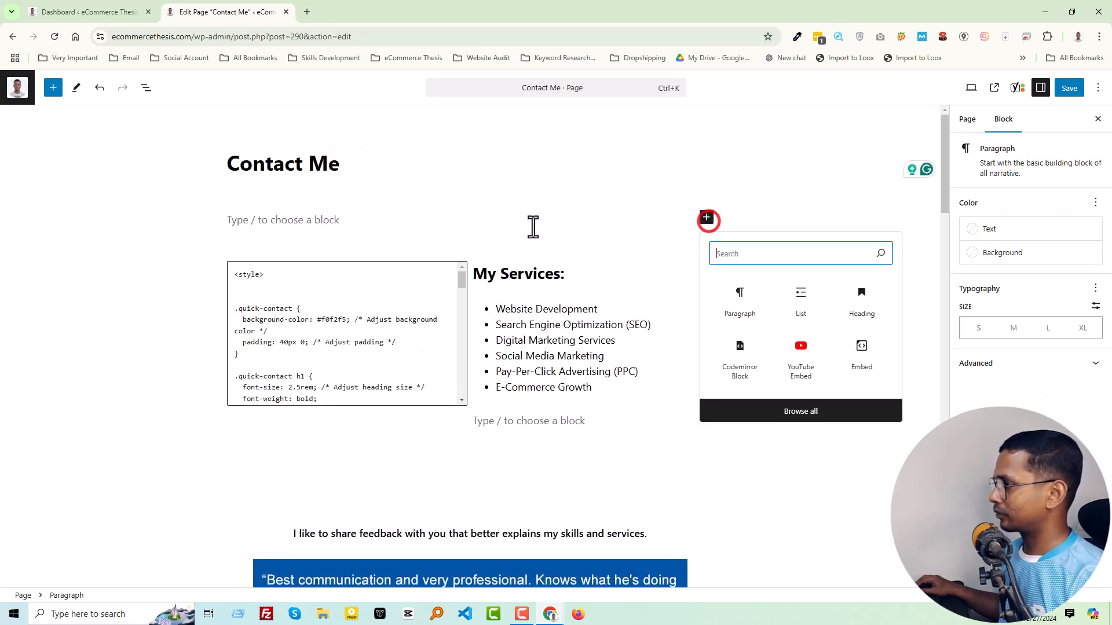
pyautogui.write('form')
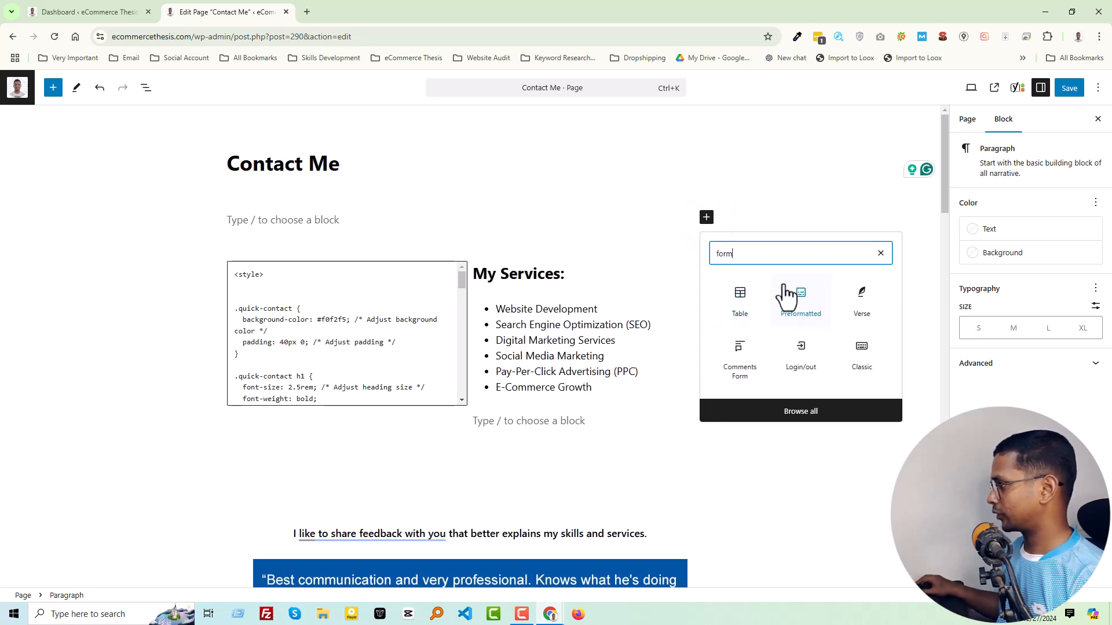
pyautogui.write('code')
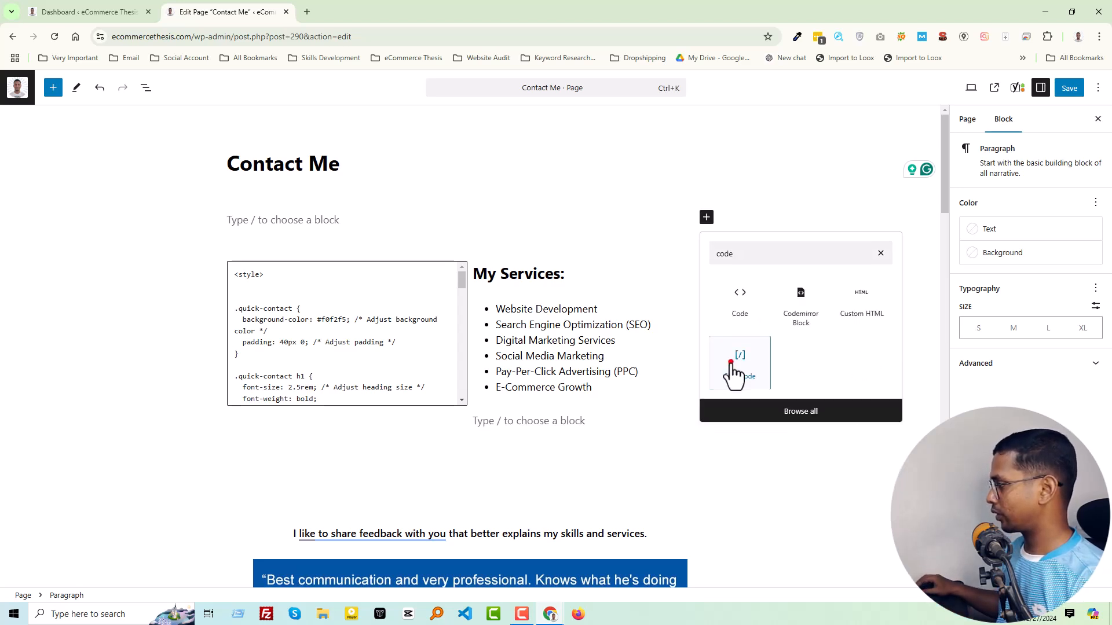
pyautogui.click(740, 365)
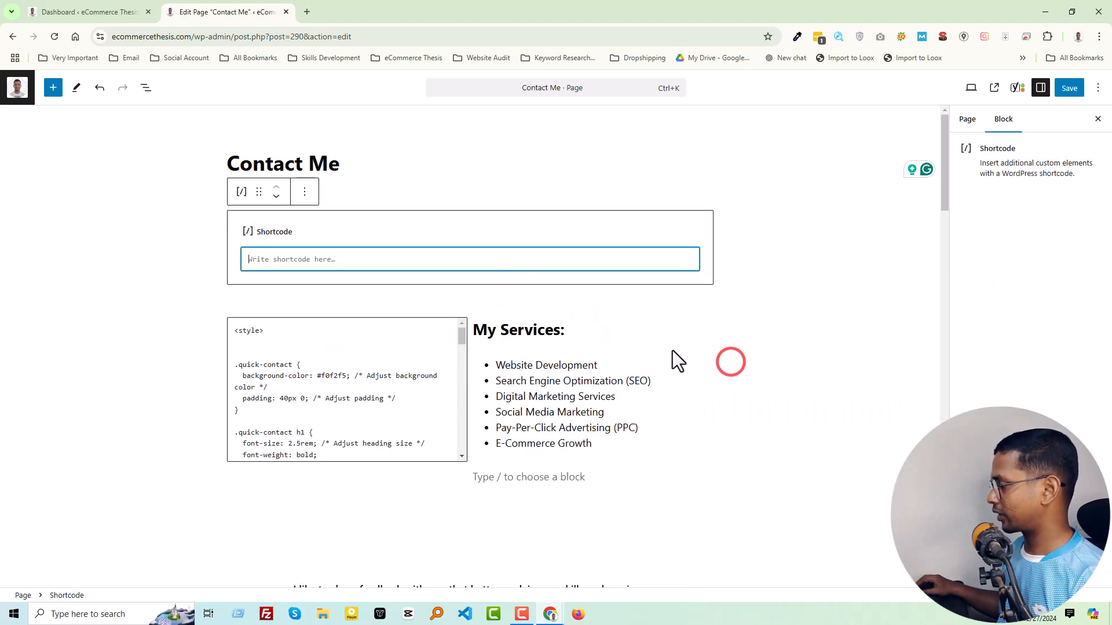
pyautogui.hotkey('ctrl', 'v')
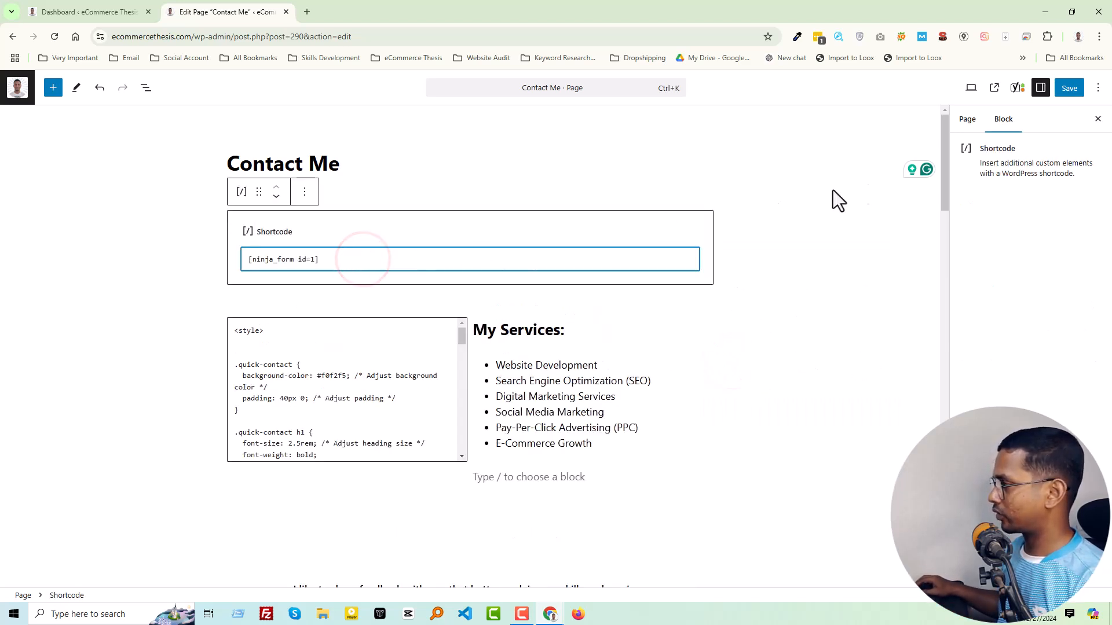
pyautogui.click(1060, 89)
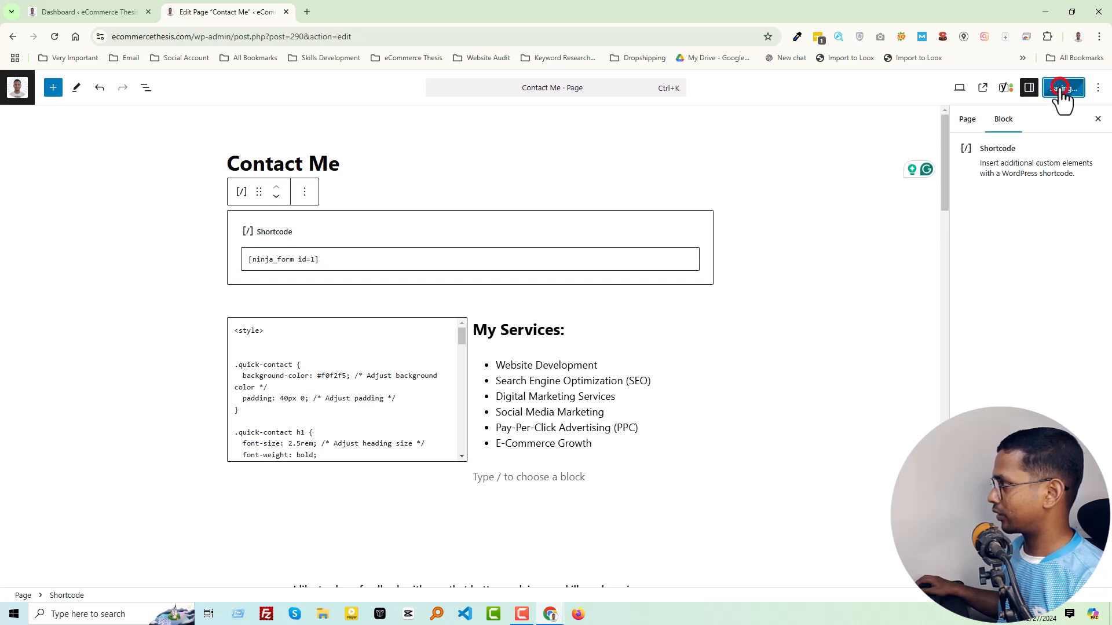
# Open the live site in a new tab and check the embedded form on its Contact page
pyautogui.click(93, 5)
pyautogui.keyDown('ctrl'); pyautogui.click(52, 100); pyautogui.keyUp('ctrl')
pyautogui.moveTo(225, 8); pyautogui.dragTo(356, 9)
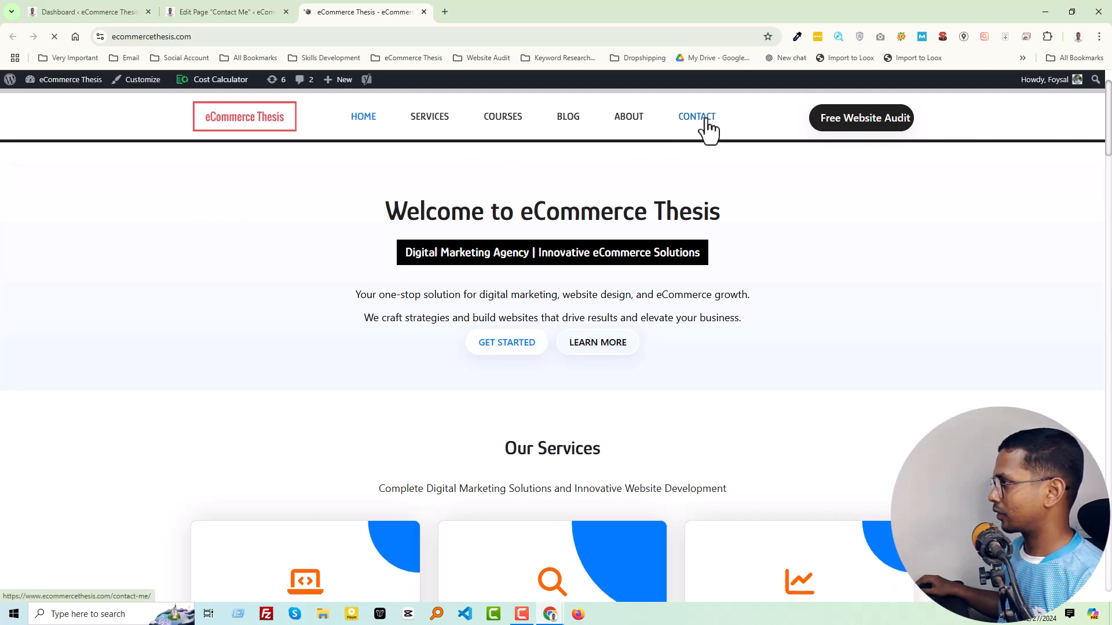
pyautogui.click(705, 120)
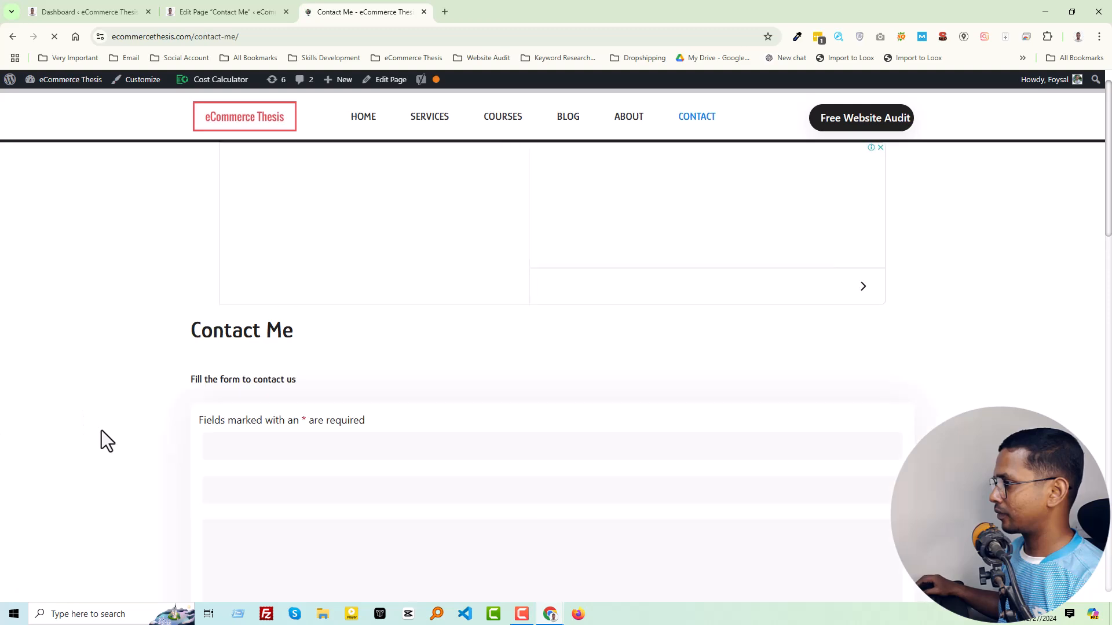
pyautogui.scroll(-3, 185, 430)
pyautogui.scroll(-4, 268, 353)
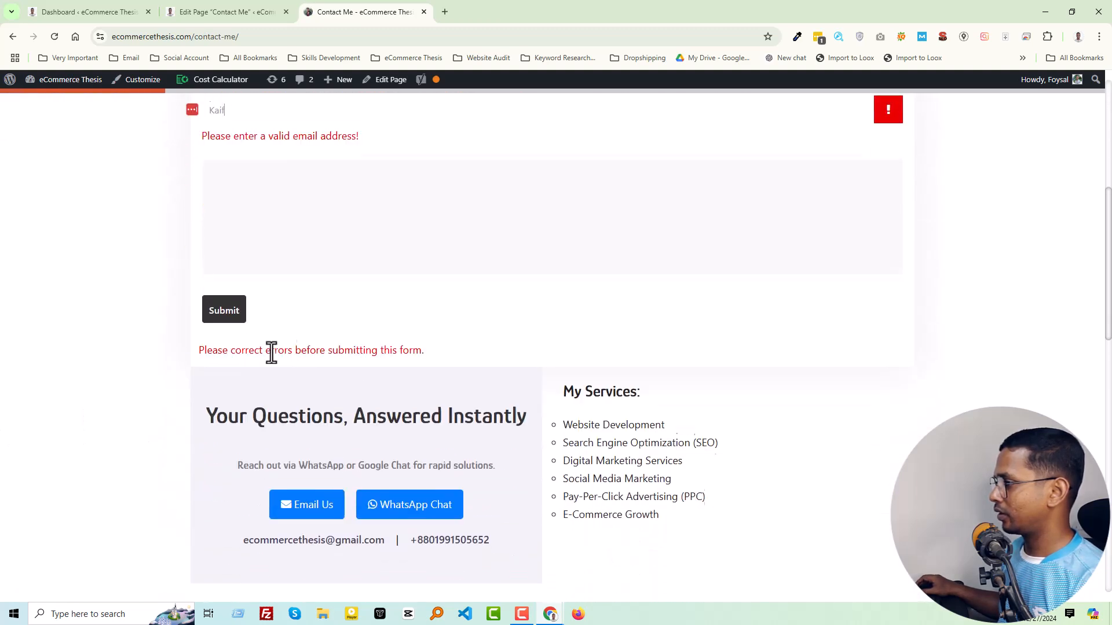
pyautogui.scroll(4, 405, 370)
# In the Contact Me page editor, insert a Columns block with the 25 / 50 / 25 layout directly below the title
pyautogui.hotkey('ctrl', 'shift', 'Tab')
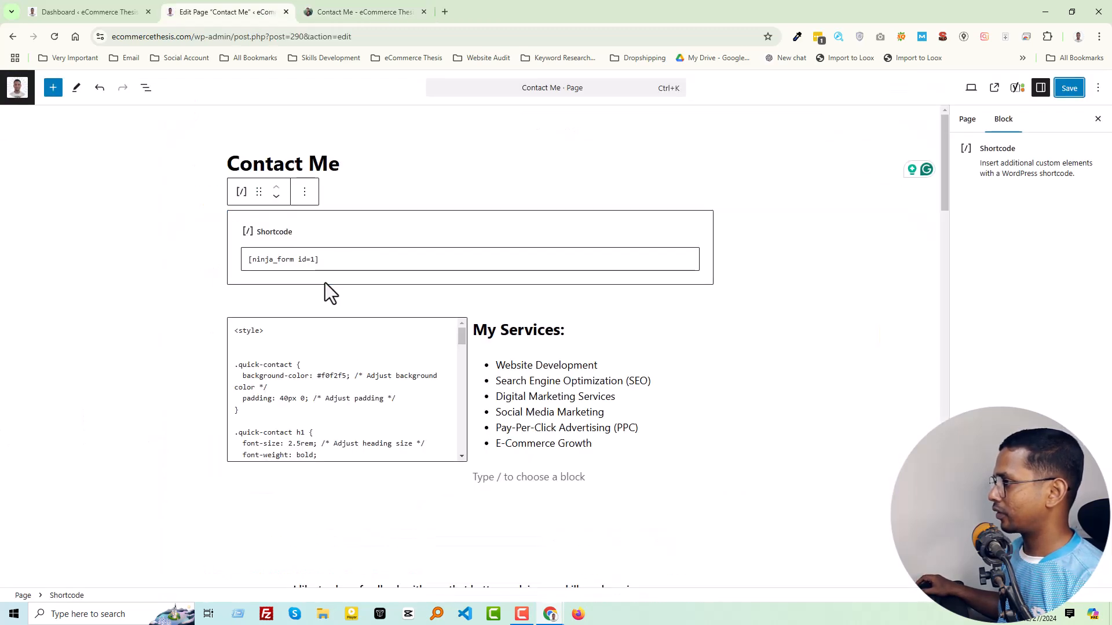
pyautogui.click(369, 165)
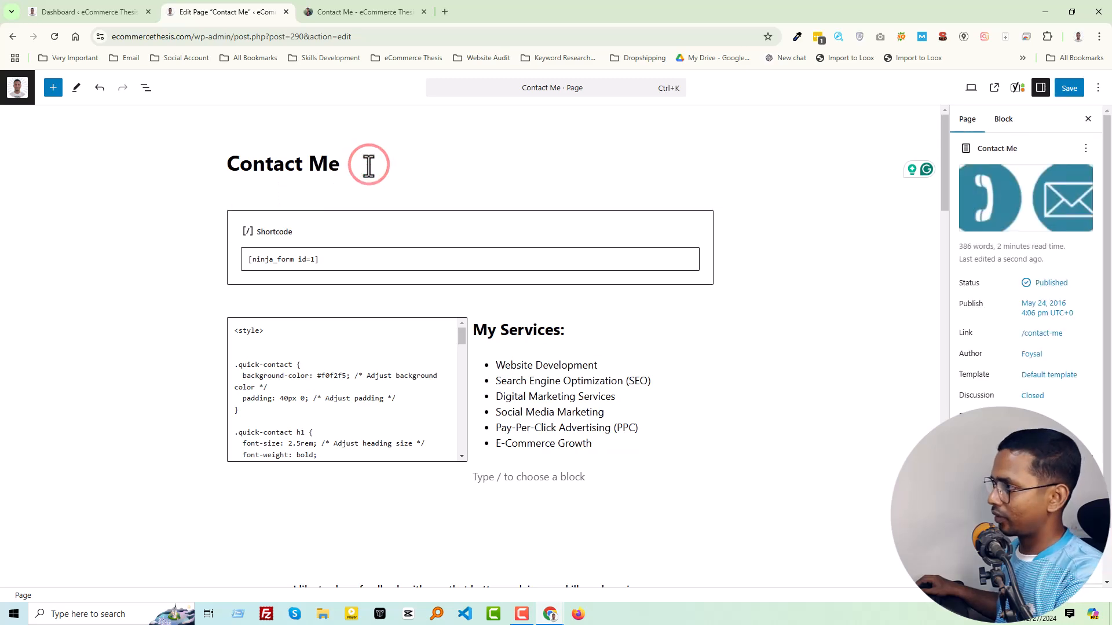
pyautogui.press('Return')
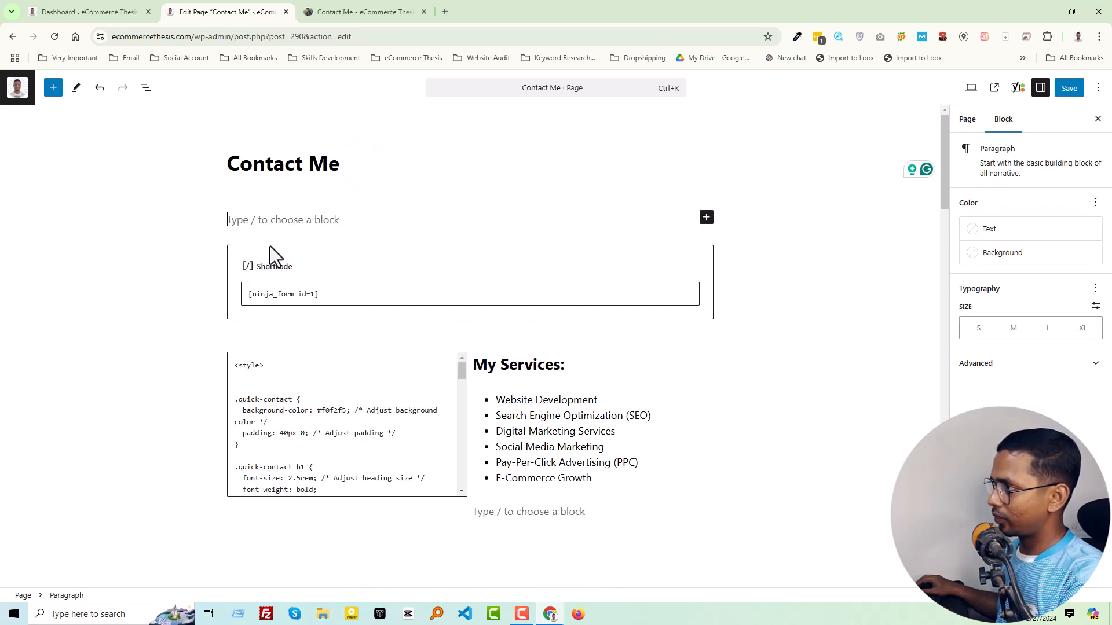
pyautogui.click(53, 88)
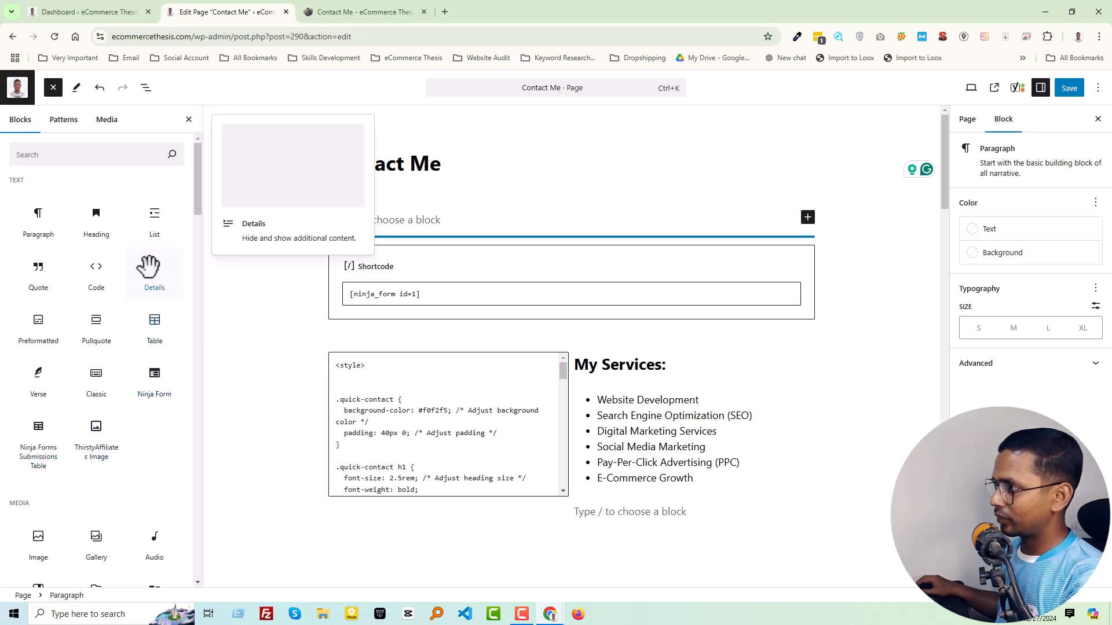
pyautogui.scroll(-2, 98, 467)
pyautogui.scroll(-3, 100, 469)
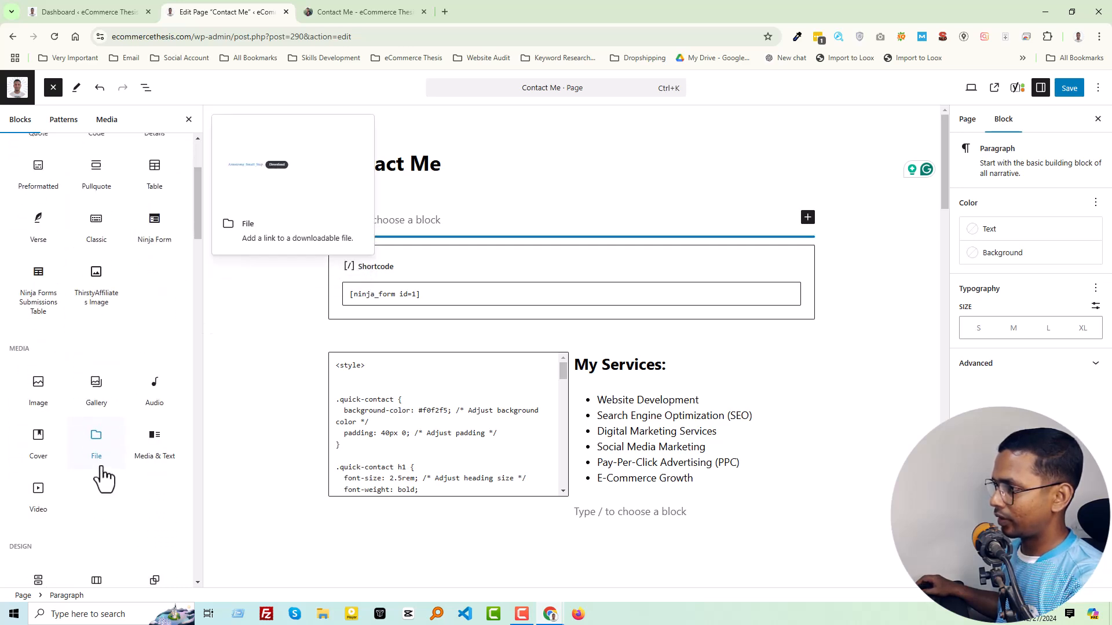
pyautogui.click(93, 503)
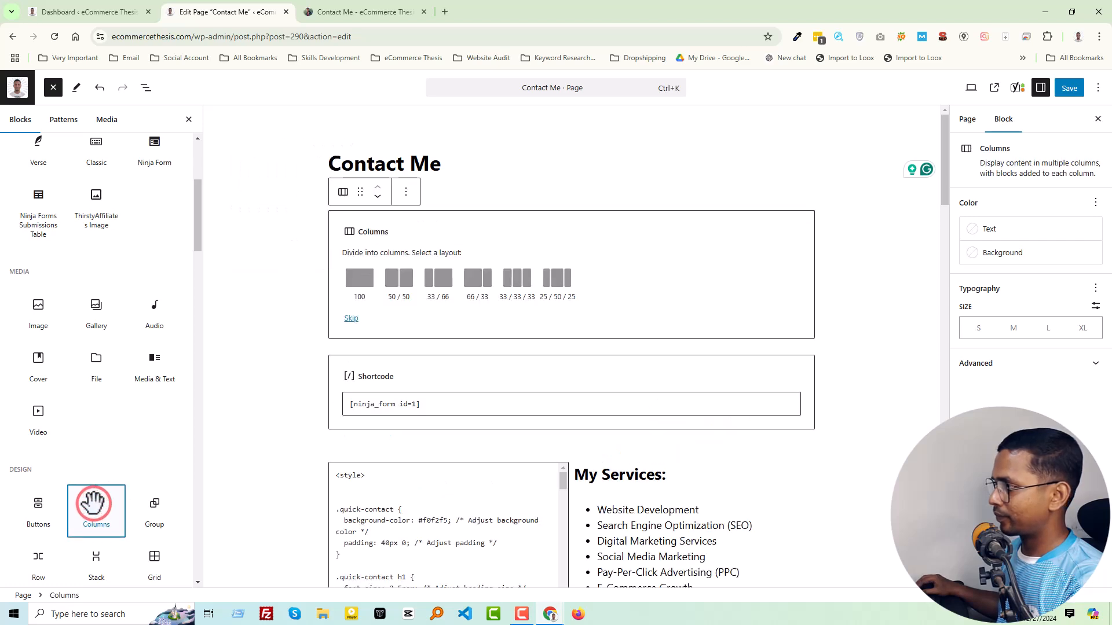
pyautogui.click(551, 279)
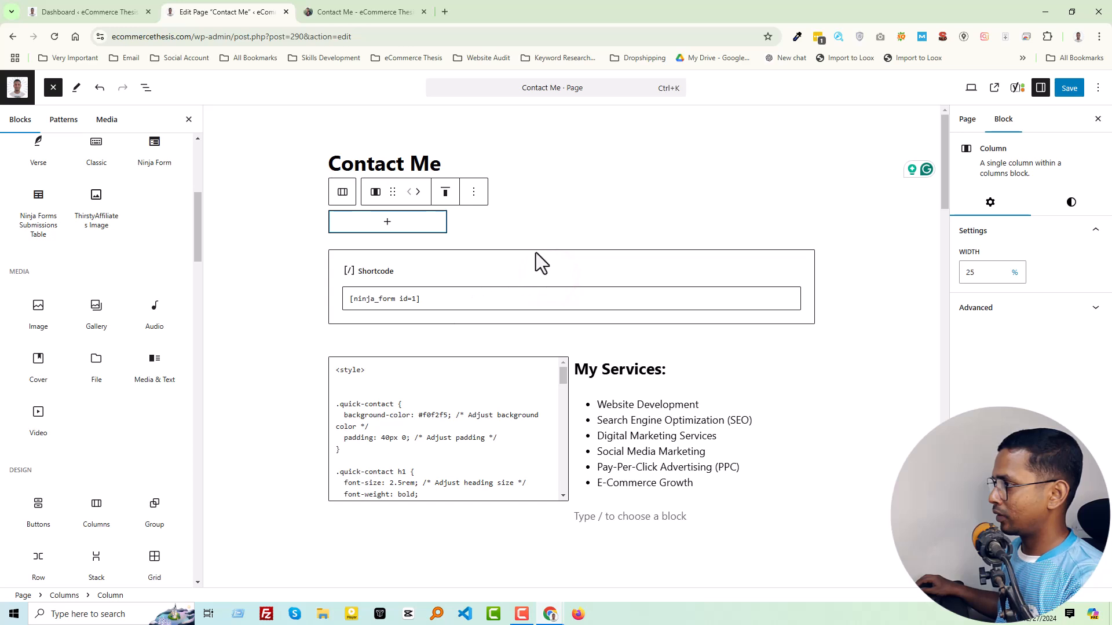
# Place a Ninja Form block in the 50% middle column and choose "Fill the form to contact us" as its form
pyautogui.click(516, 221)
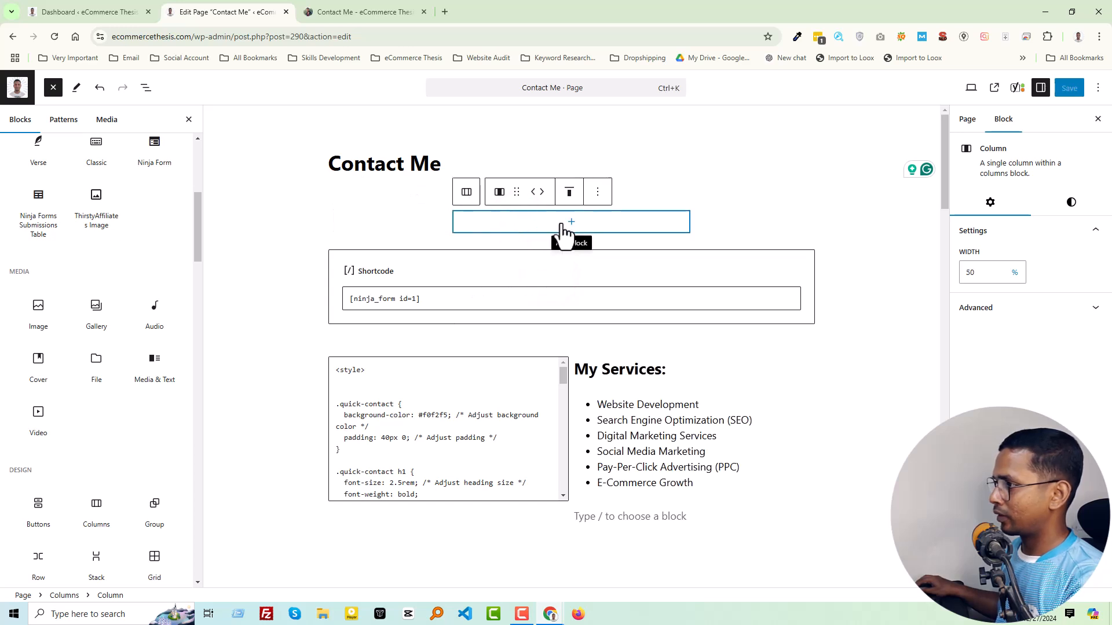
pyautogui.scroll(3, 19, 334)
pyautogui.moveTo(152, 297); pyautogui.dragTo(538, 228)
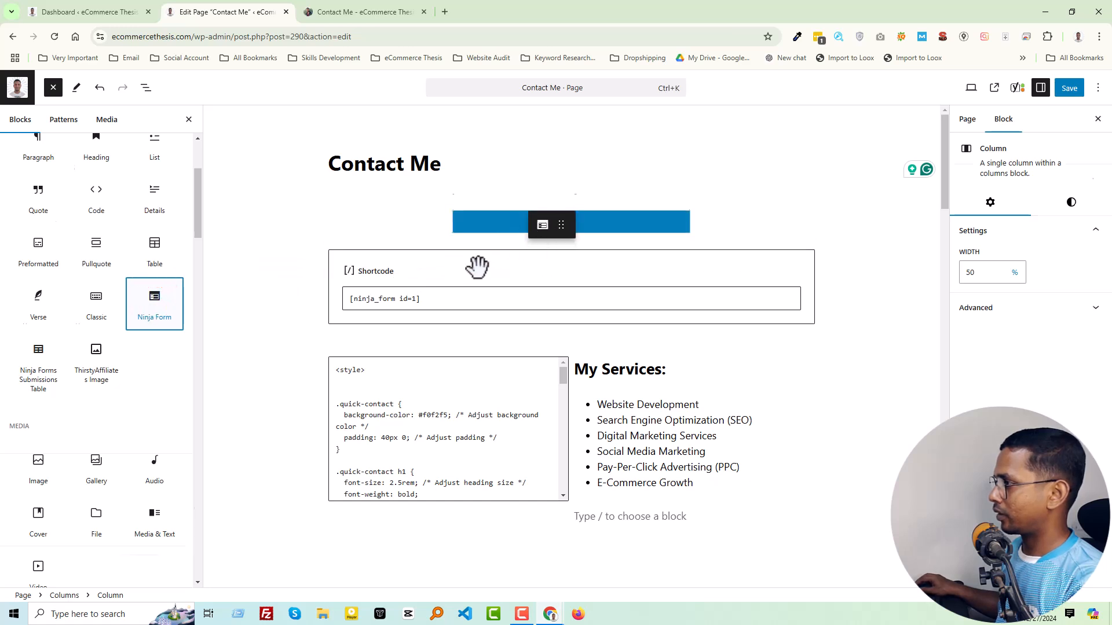
pyautogui.click(539, 291)
pyautogui.click(574, 327)
# Delete the Shortcode block containing [ninja_form id=1] and save the page
pyautogui.click(458, 374)
pyautogui.click(405, 331)
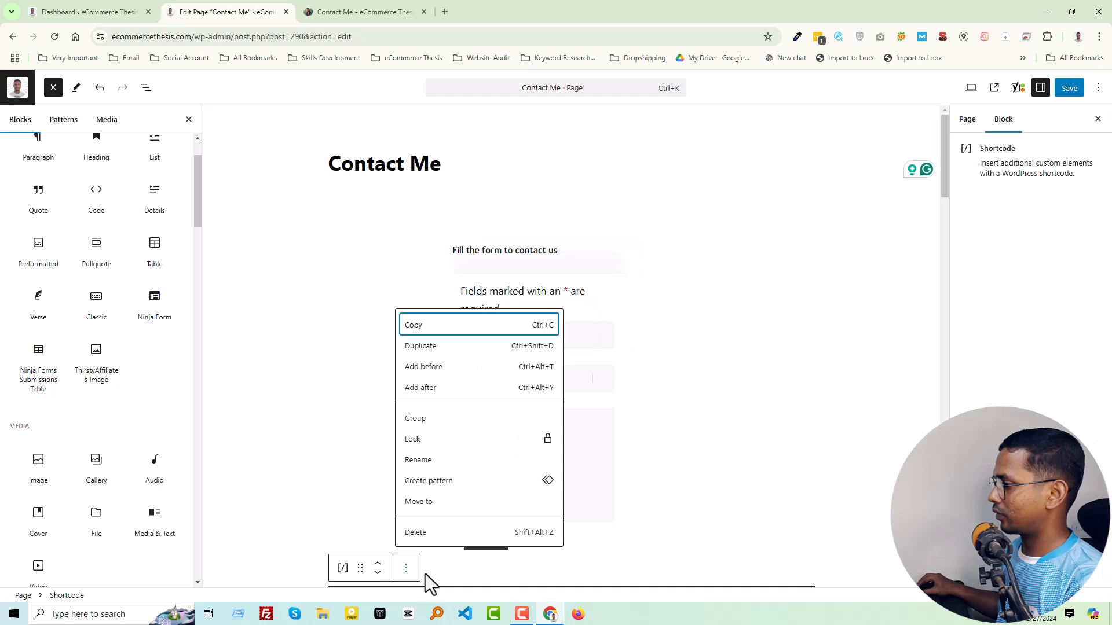
pyautogui.scroll(-4, 388, 386)
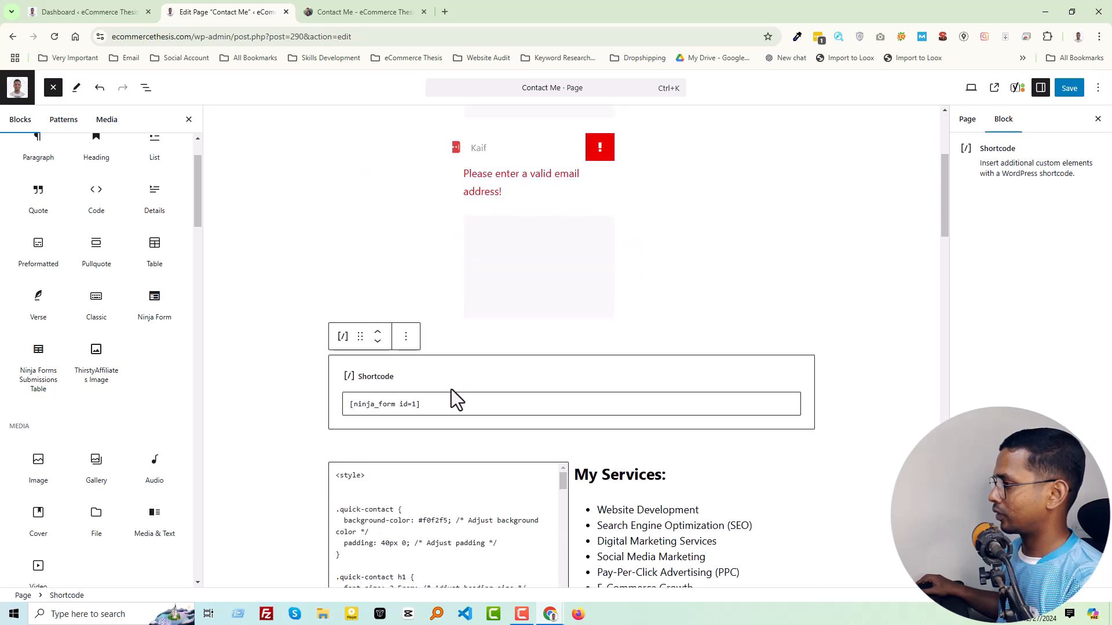
pyautogui.click(406, 336)
pyautogui.click(434, 586)
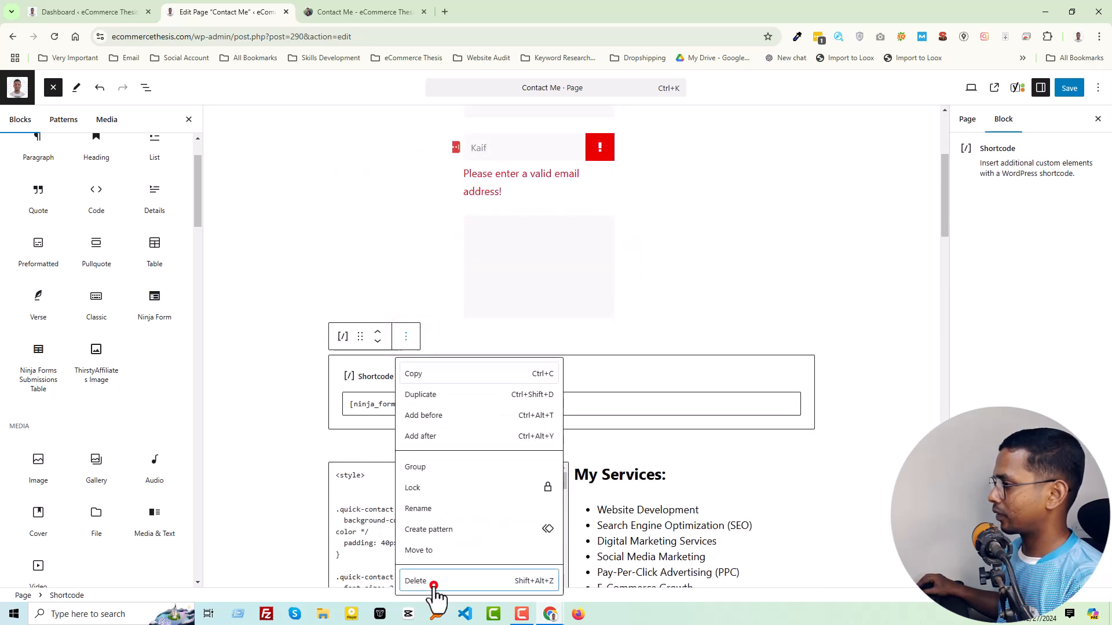
pyautogui.click(1067, 88)
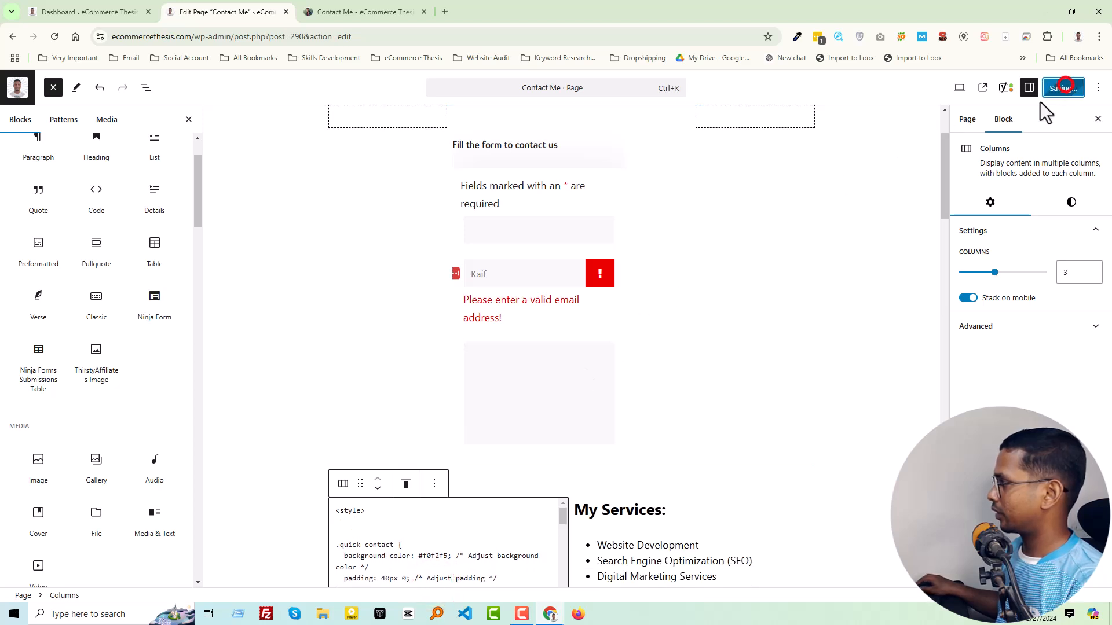
# Reload the live Contact Me page and examine the form's width, placement and the content around it
pyautogui.click(366, 11)
pyautogui.rightClick(156, 239)
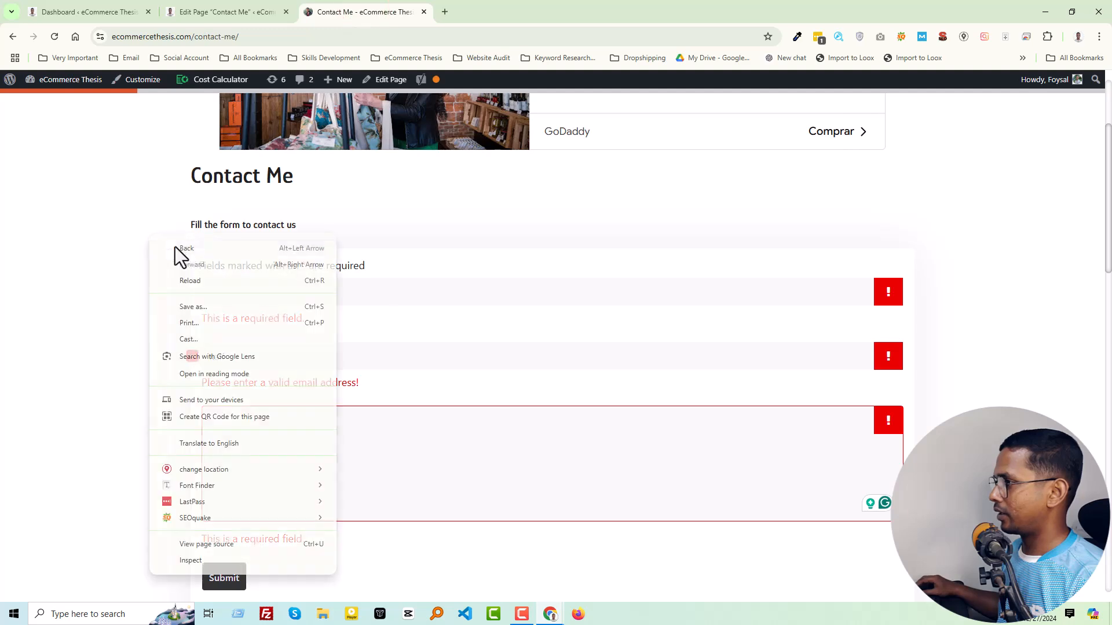
pyautogui.click(197, 290)
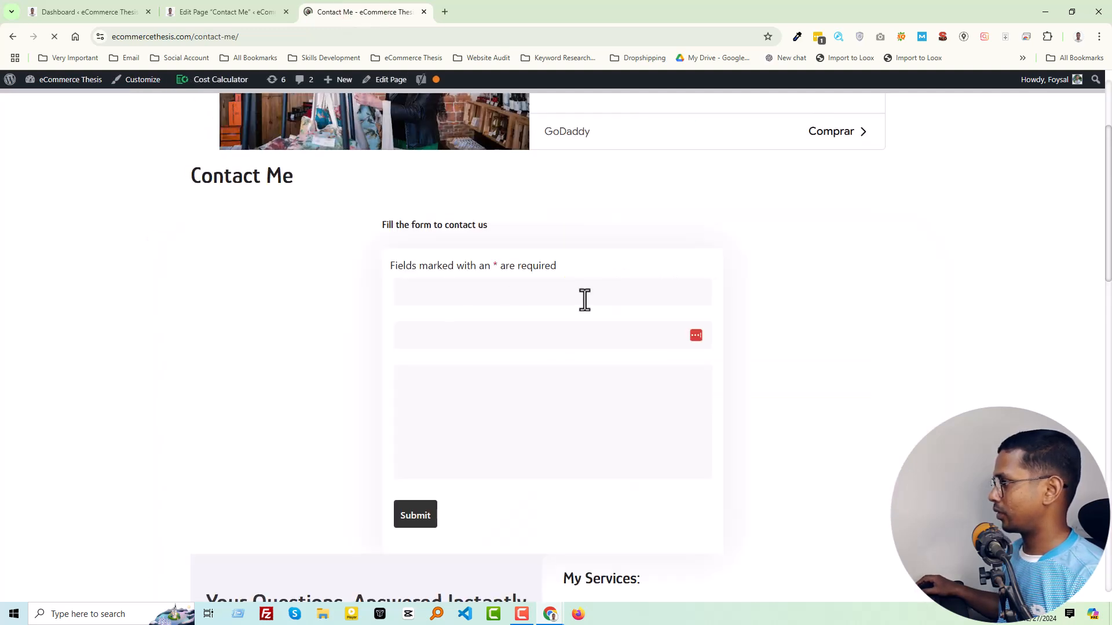
pyautogui.scroll(-3, 451, 302)
pyautogui.scroll(-2, 493, 323)
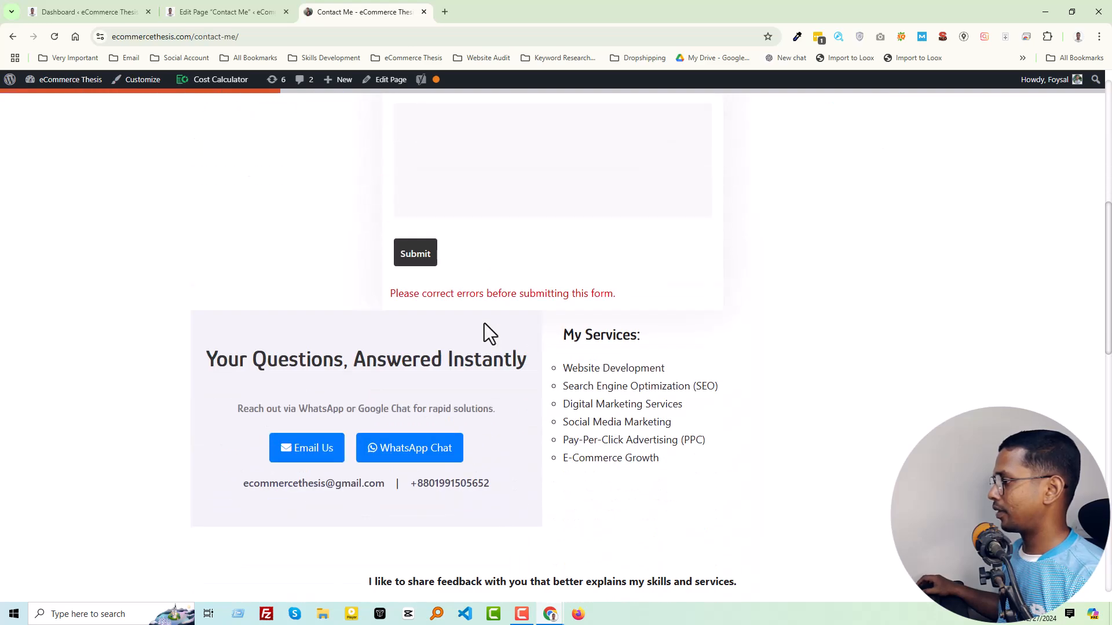
pyautogui.scroll(-2, 544, 326)
pyautogui.scroll(-8, 556, 319)
pyautogui.scroll(12, 551, 318)
pyautogui.scroll(4, 551, 287)
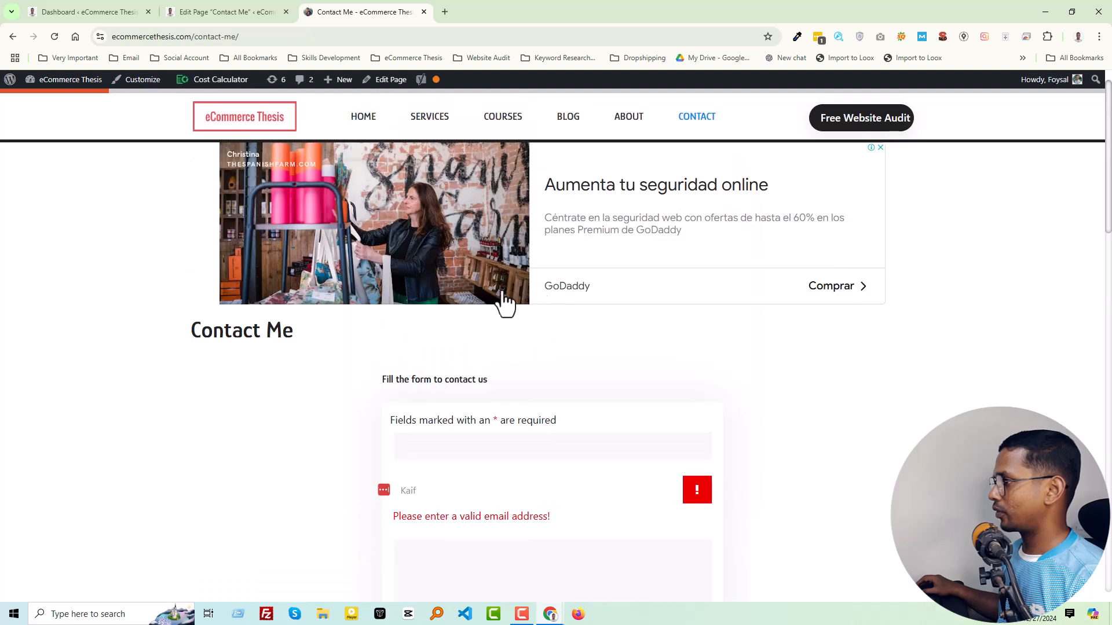
# Back in the page editor, delete the Ninja Form block from the middle column below the title
pyautogui.click(232, 14)
pyautogui.scroll(-3, 616, 285)
pyautogui.scroll(4, 494, 362)
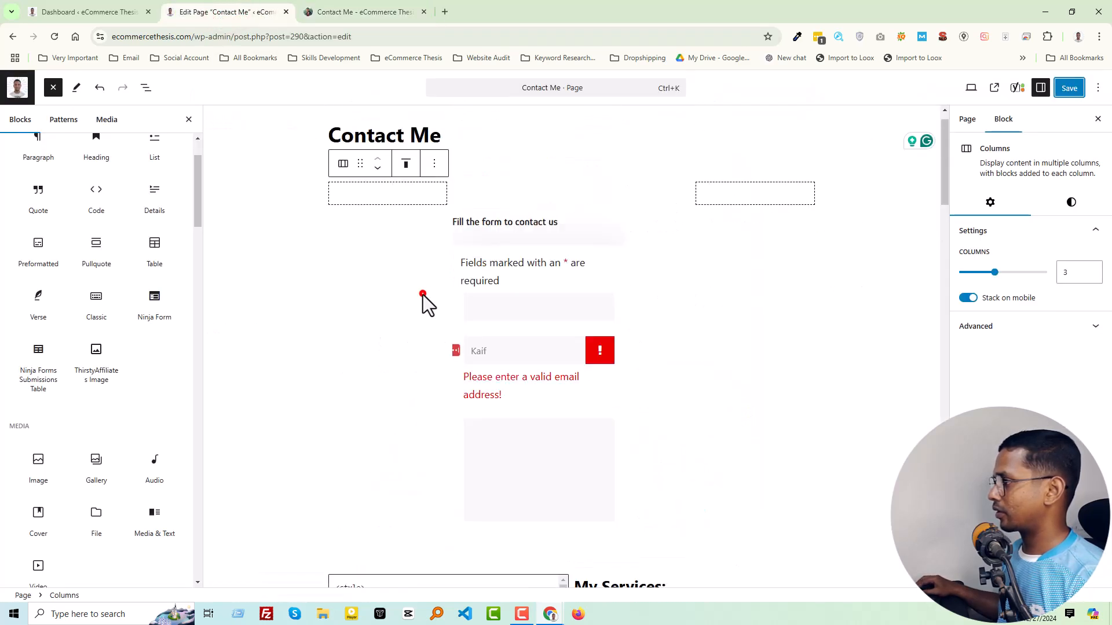
pyautogui.click(422, 295)
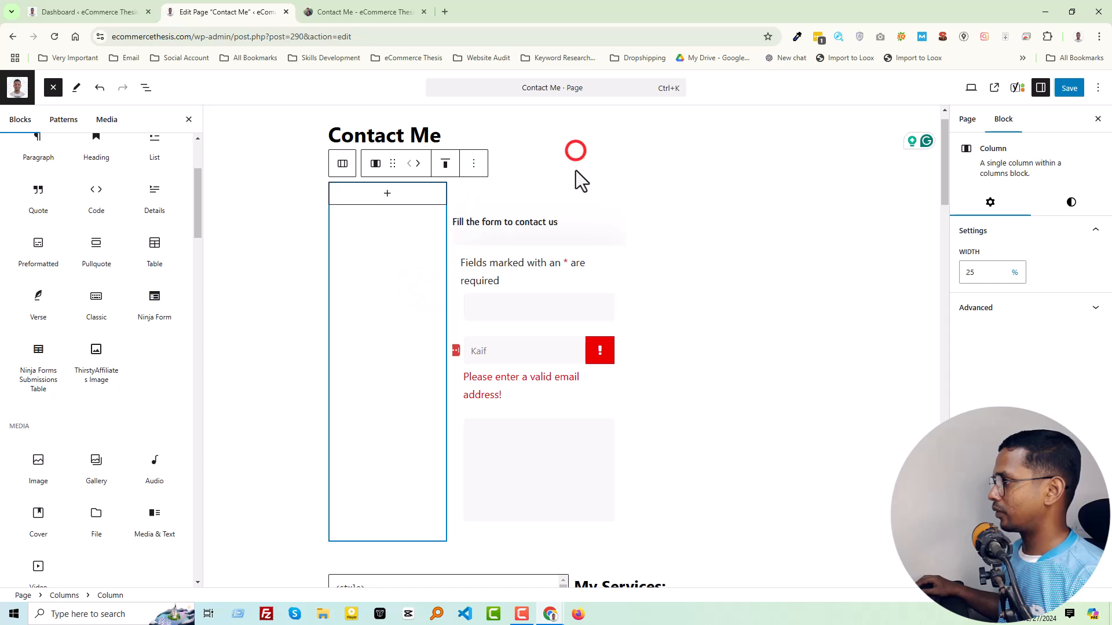
pyautogui.scroll(4, 499, 173)
pyautogui.click(471, 169)
pyautogui.scroll(4, 529, 242)
pyautogui.scroll(15, 486, 273)
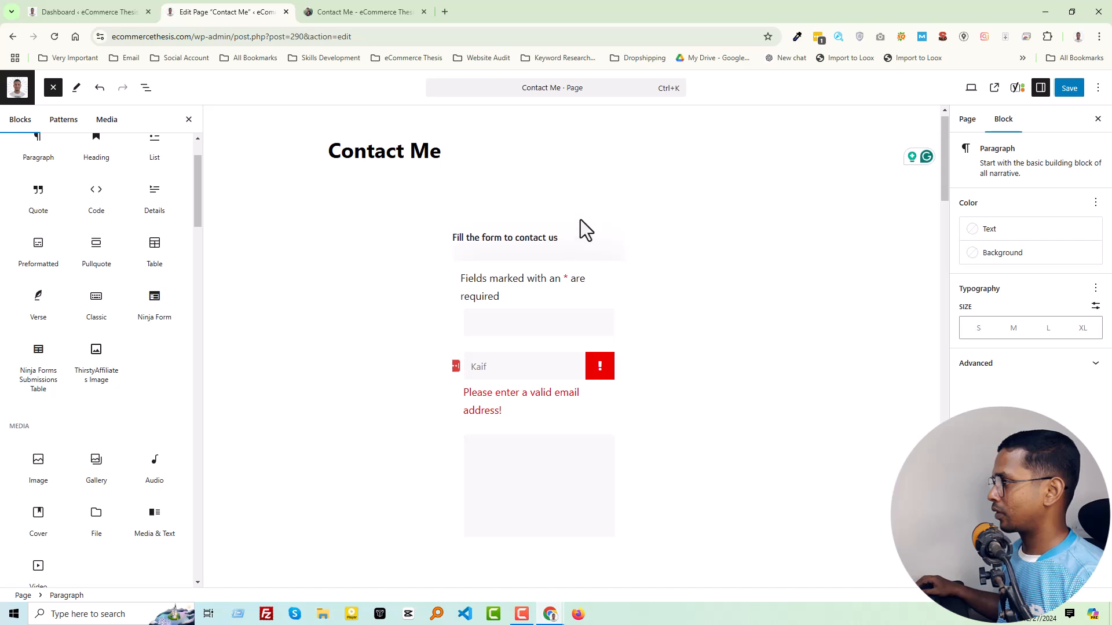
pyautogui.click(578, 223)
pyautogui.click(562, 196)
pyautogui.click(573, 440)
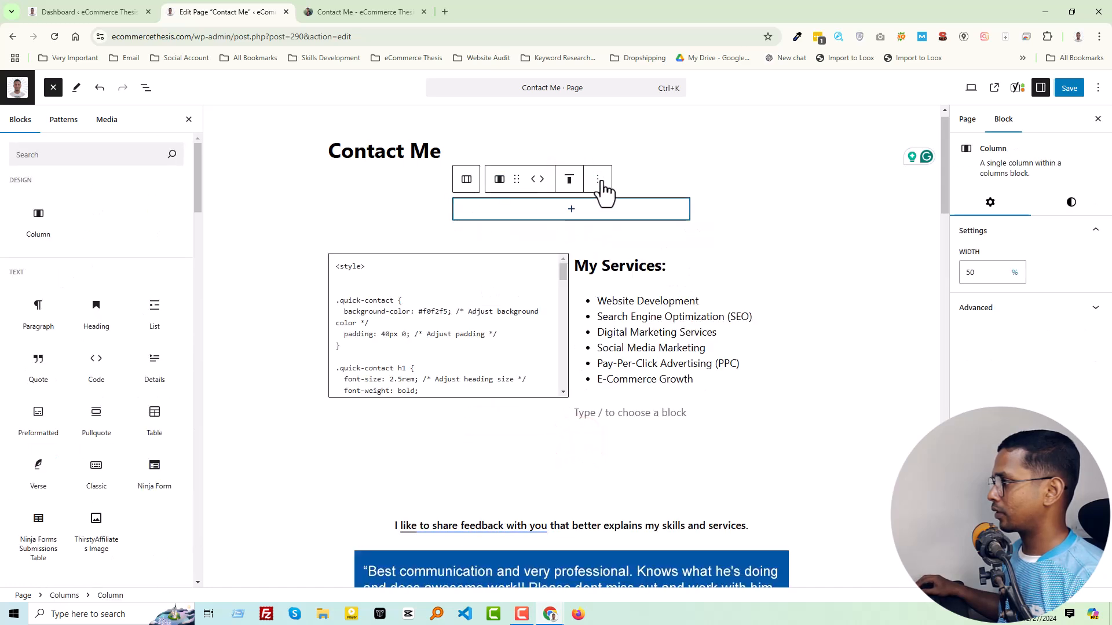
# Delete the emptied 50% middle column and the first 25% column below the title
pyautogui.click(599, 179)
pyautogui.click(634, 430)
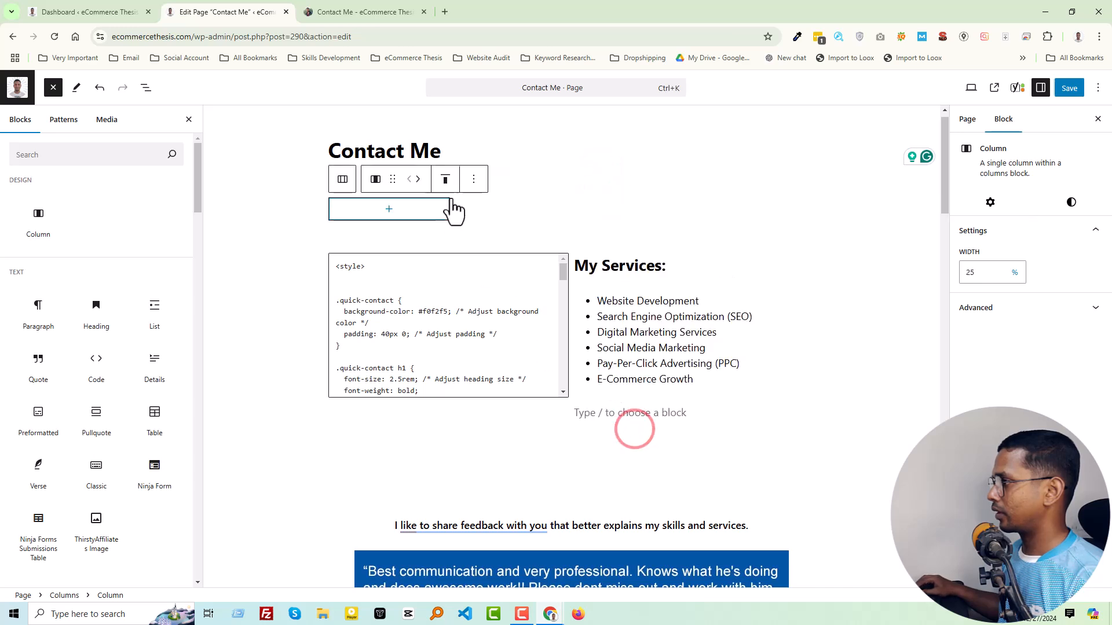
pyautogui.click(473, 180)
pyautogui.click(526, 439)
# Start a new paragraph below the E-Commerce Growth item in the My Services column and browse the available blocks
pyautogui.click(647, 320)
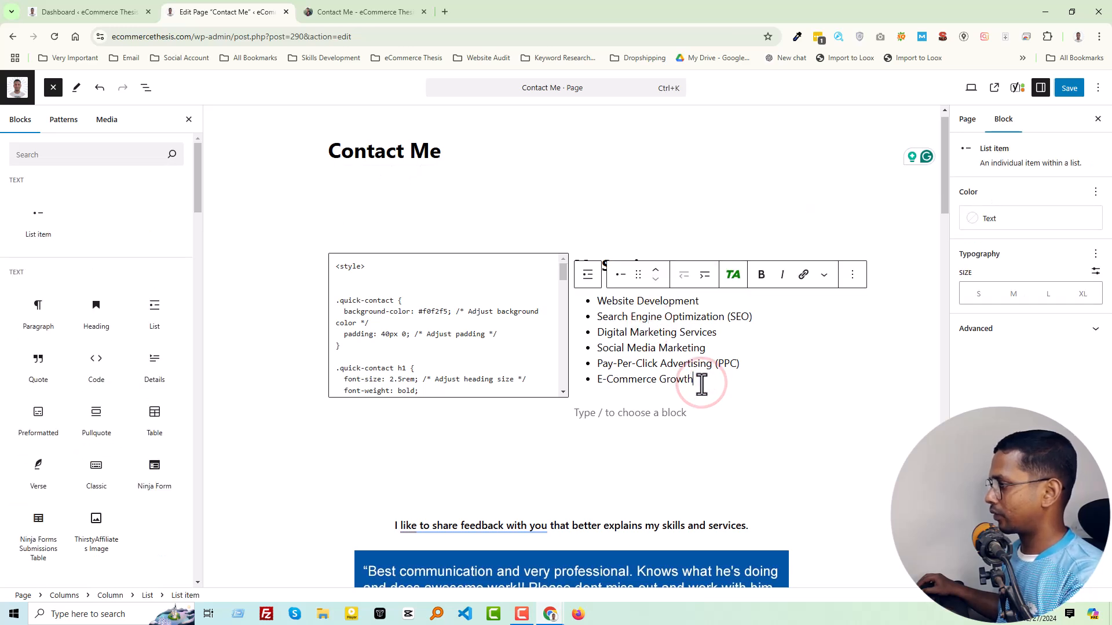
pyautogui.press('Return')
pyautogui.press('Return')
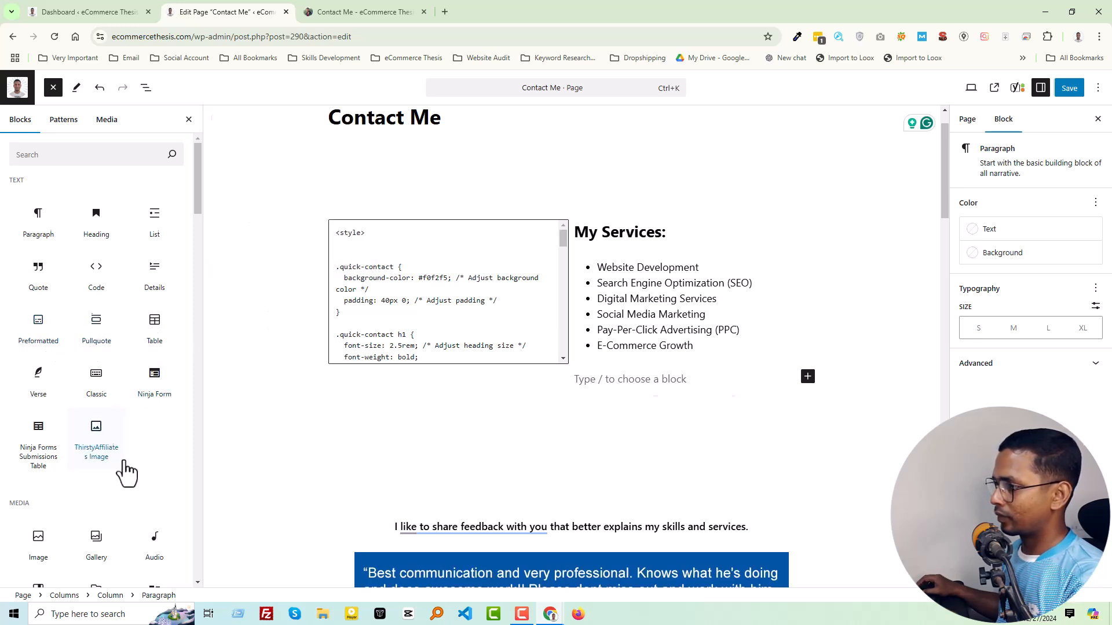
pyautogui.scroll(-5, 130, 486)
pyautogui.scroll(-4, 145, 524)
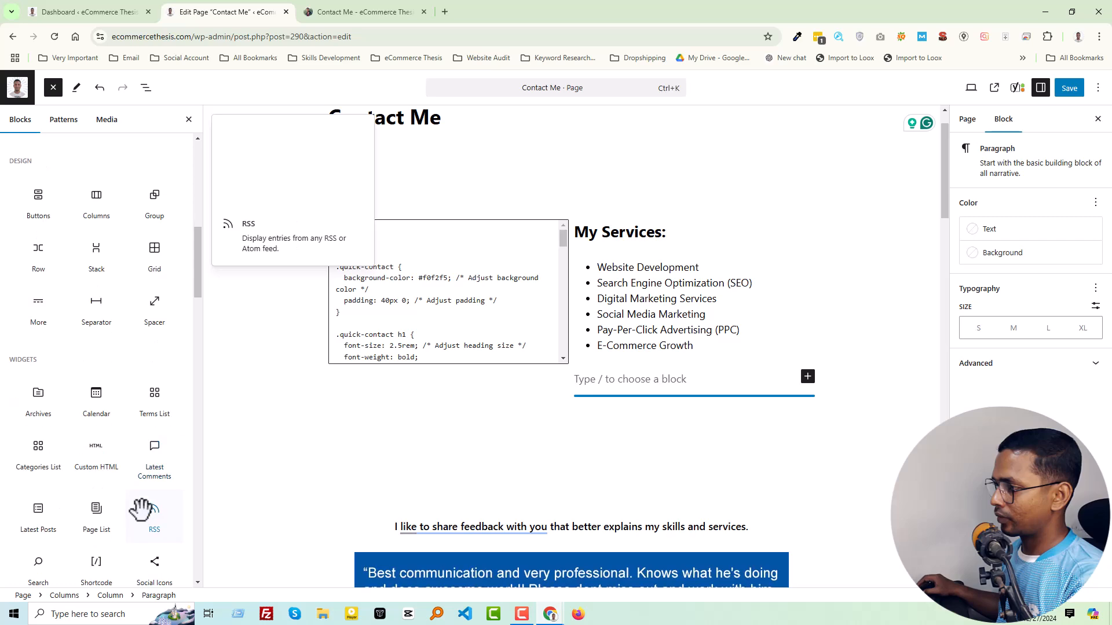
pyautogui.scroll(-3, 141, 509)
pyautogui.scroll(9, 106, 416)
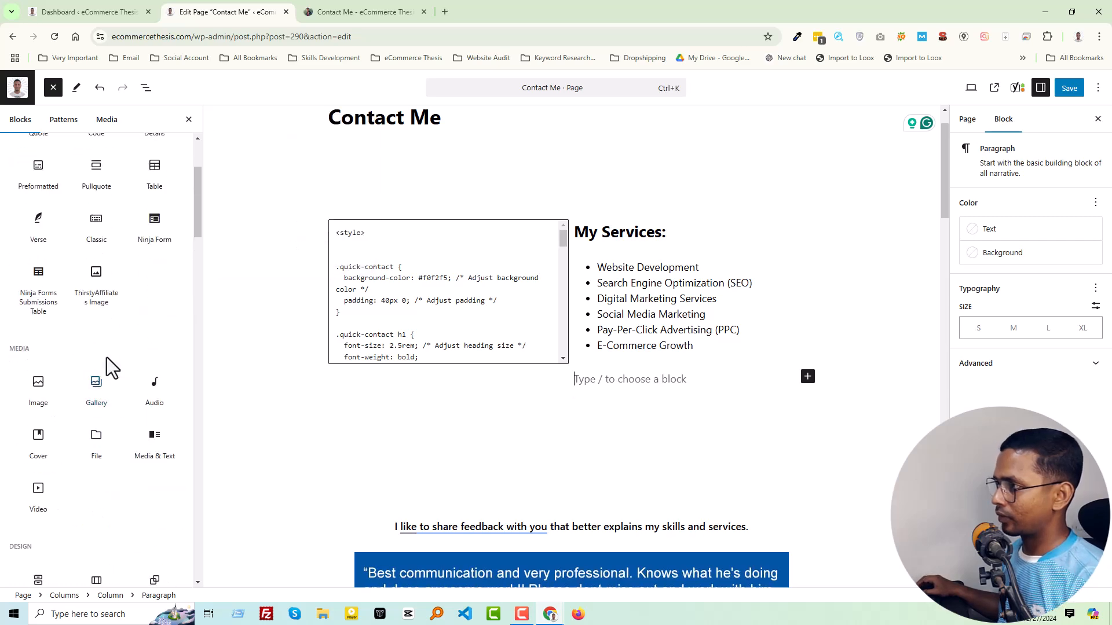
pyautogui.scroll(3, 107, 357)
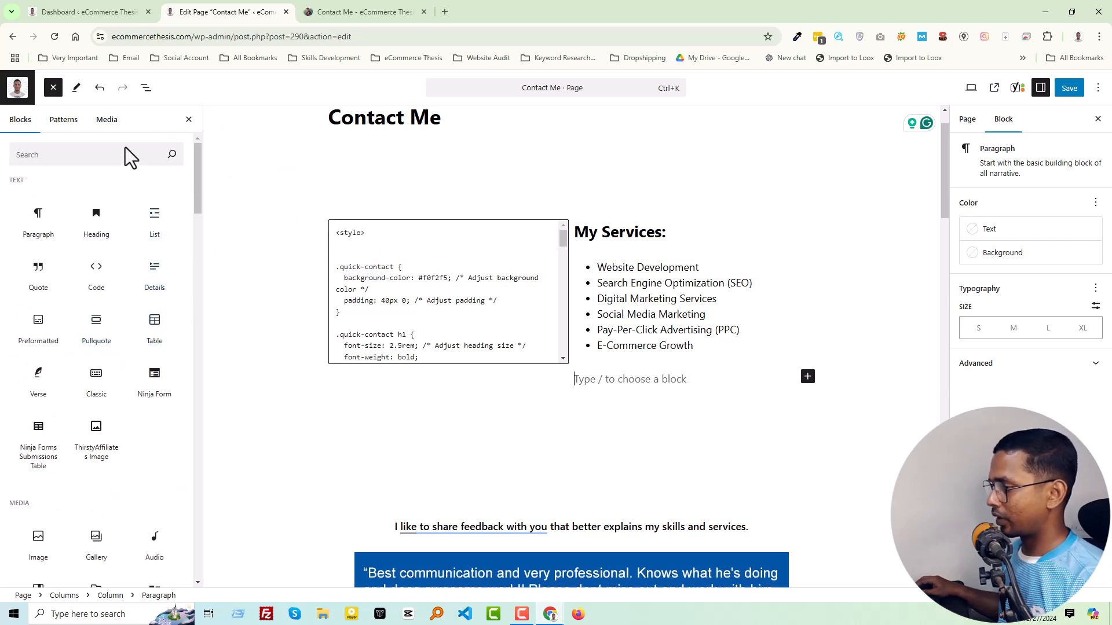
# Search the blocks for "form" and place a Ninja Form block below the list in the My Services column
pyautogui.write('form')
pyautogui.press('Return')
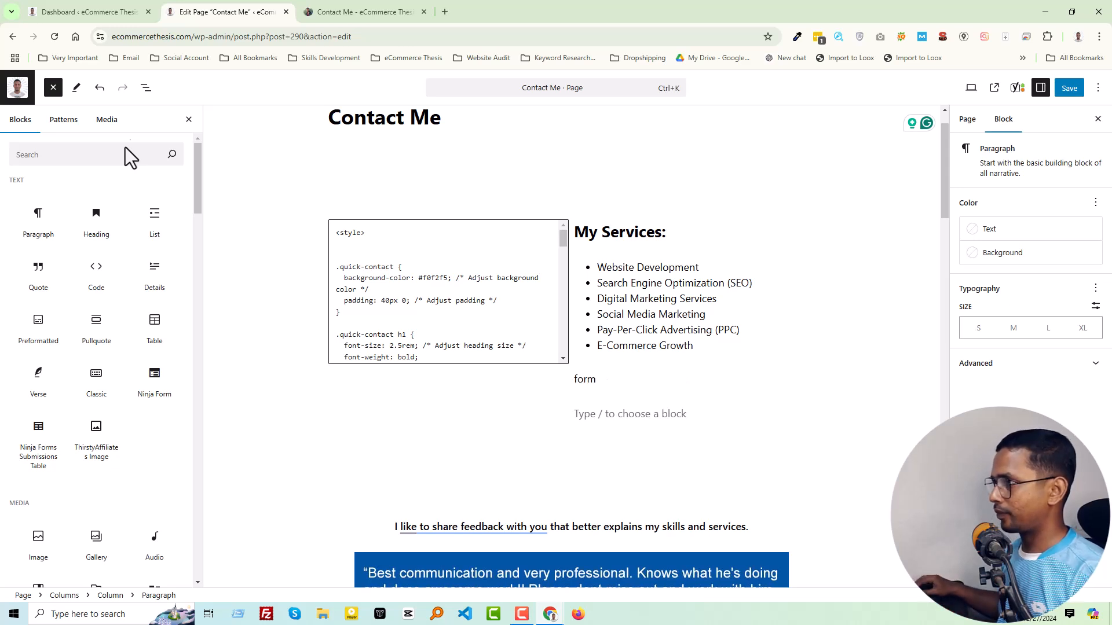
pyautogui.click(125, 149)
pyautogui.write('form')
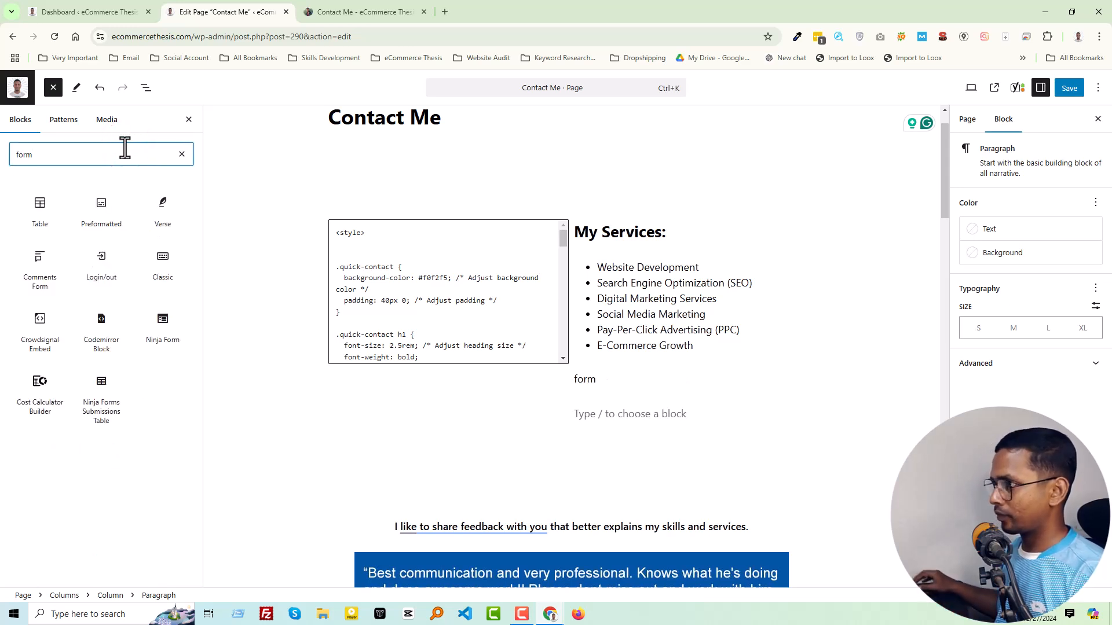
pyautogui.moveTo(155, 318); pyautogui.dragTo(618, 398)
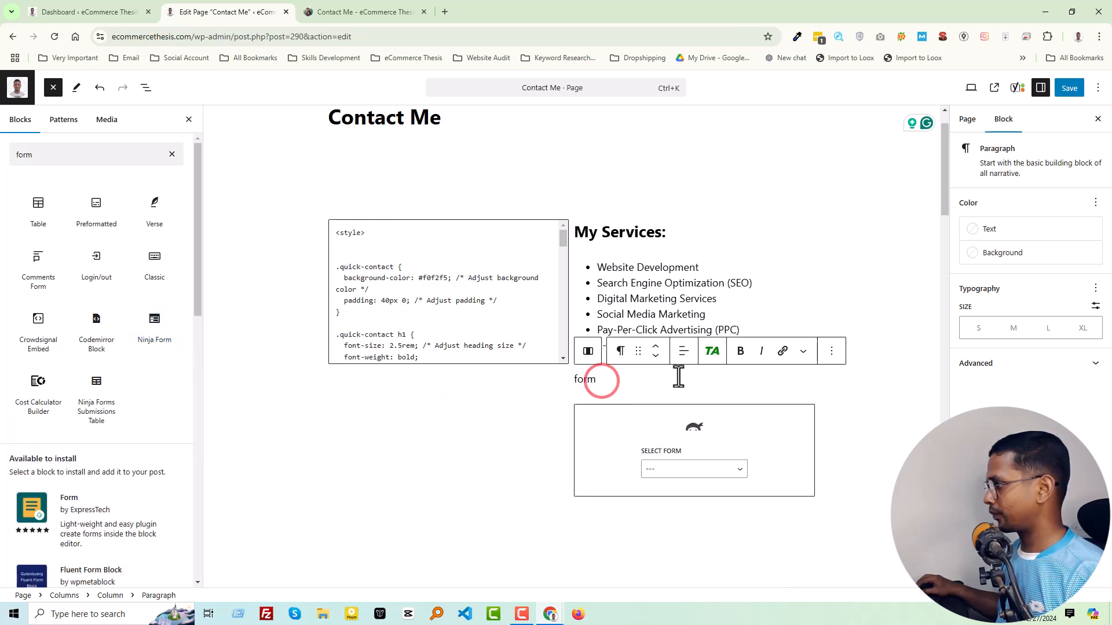
# Delete the stray "form" paragraph and the bulleted services list from the My Services column
pyautogui.click(831, 351)
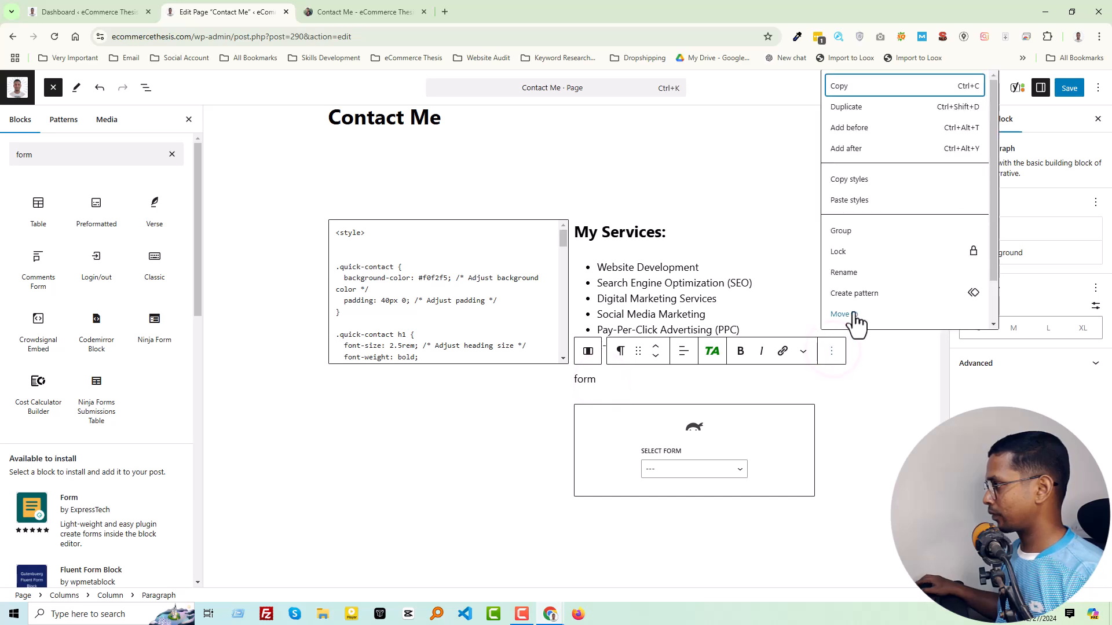
pyautogui.scroll(-2, 856, 322)
pyautogui.click(849, 311)
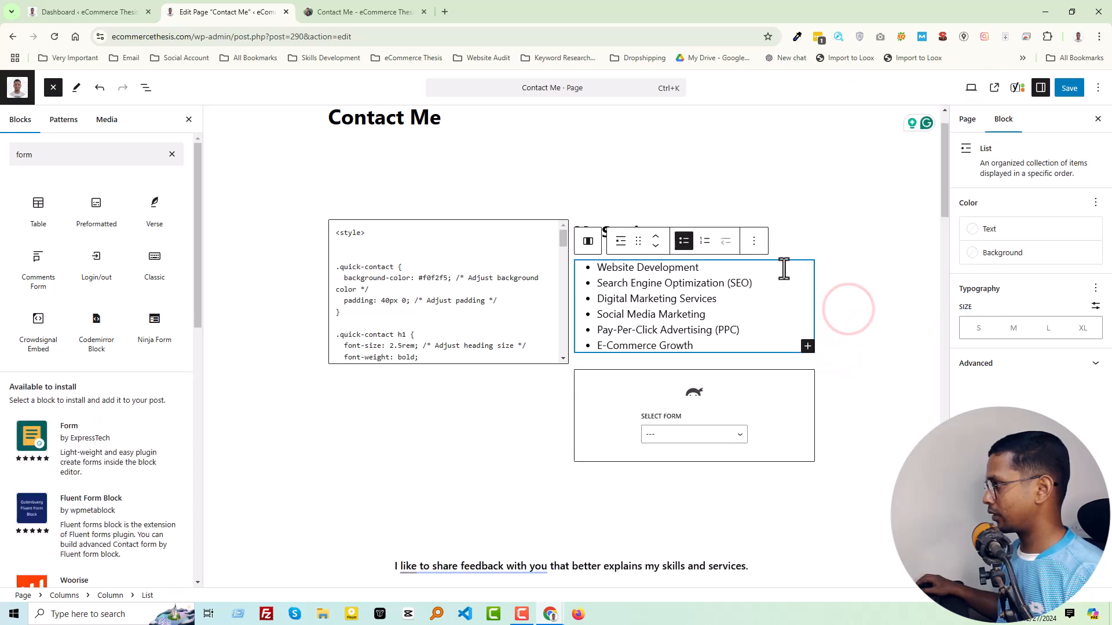
pyautogui.click(754, 241)
pyautogui.click(776, 536)
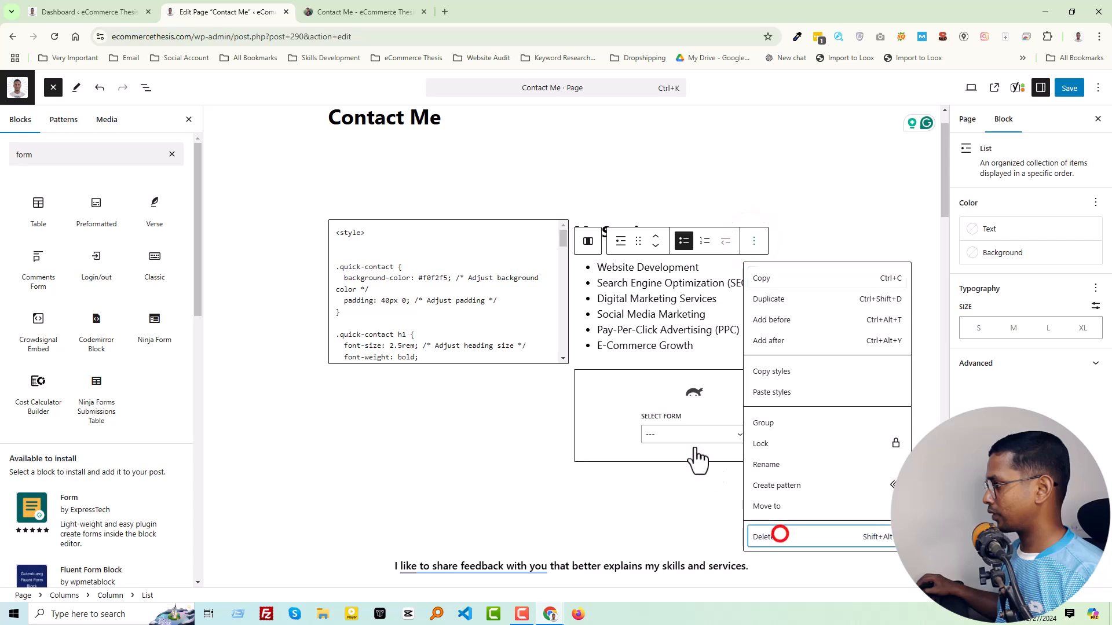
# Choose "Fill the form to contact us" as the form in the Ninja Form block of the My Services column
pyautogui.click(689, 325)
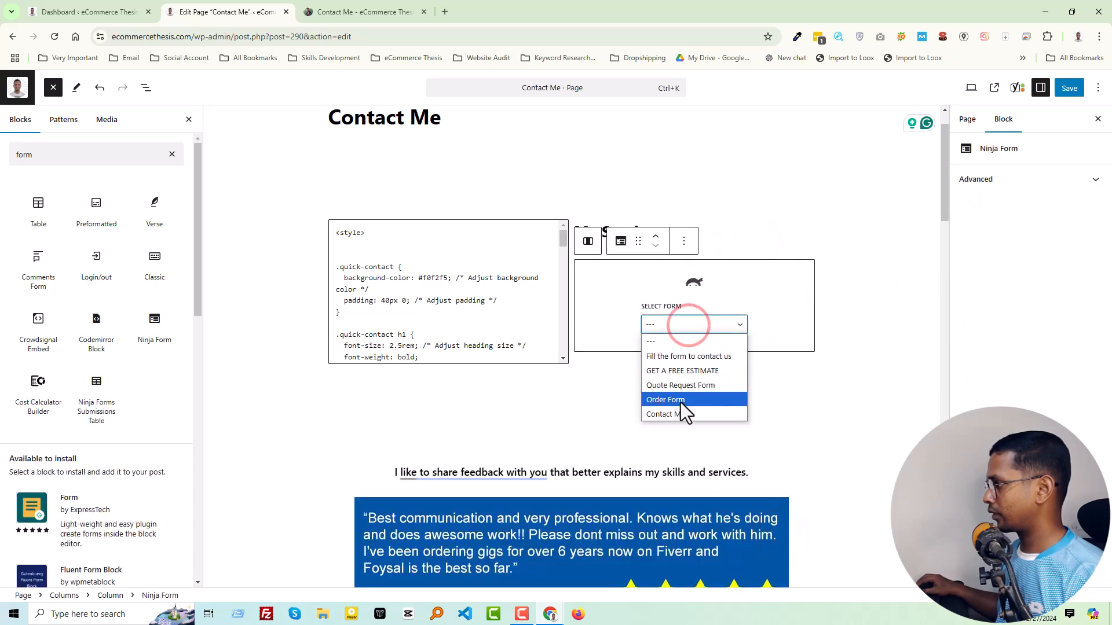
pyautogui.click(698, 358)
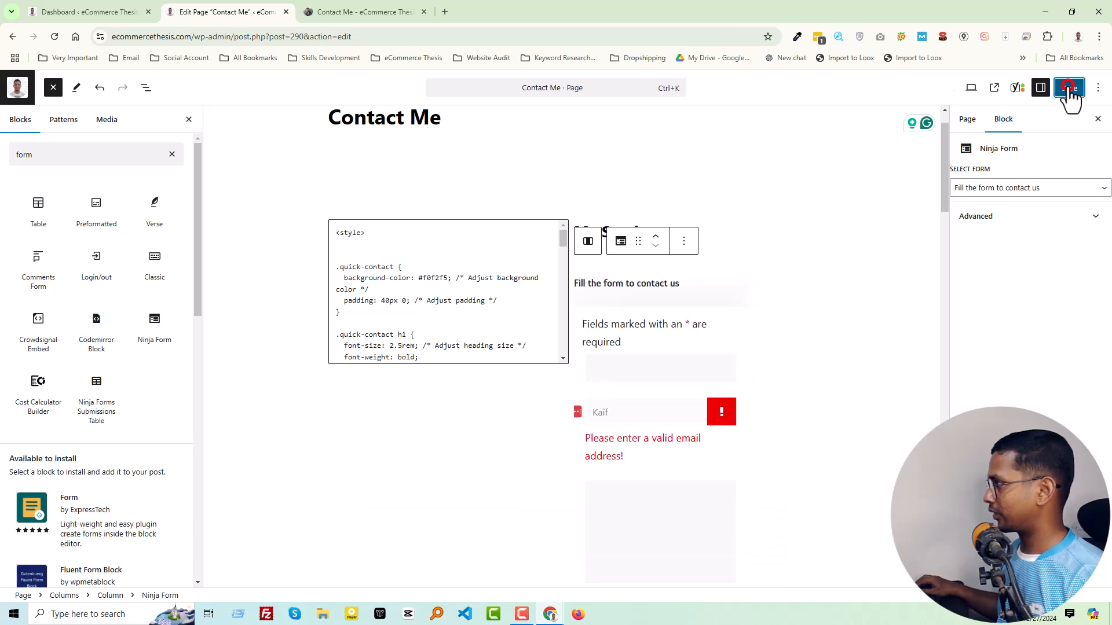
# Reload the live Contact Me page and check the embedded form beside the contact details
pyautogui.click(359, 11)
pyautogui.rightClick(184, 325)
pyautogui.click(190, 335)
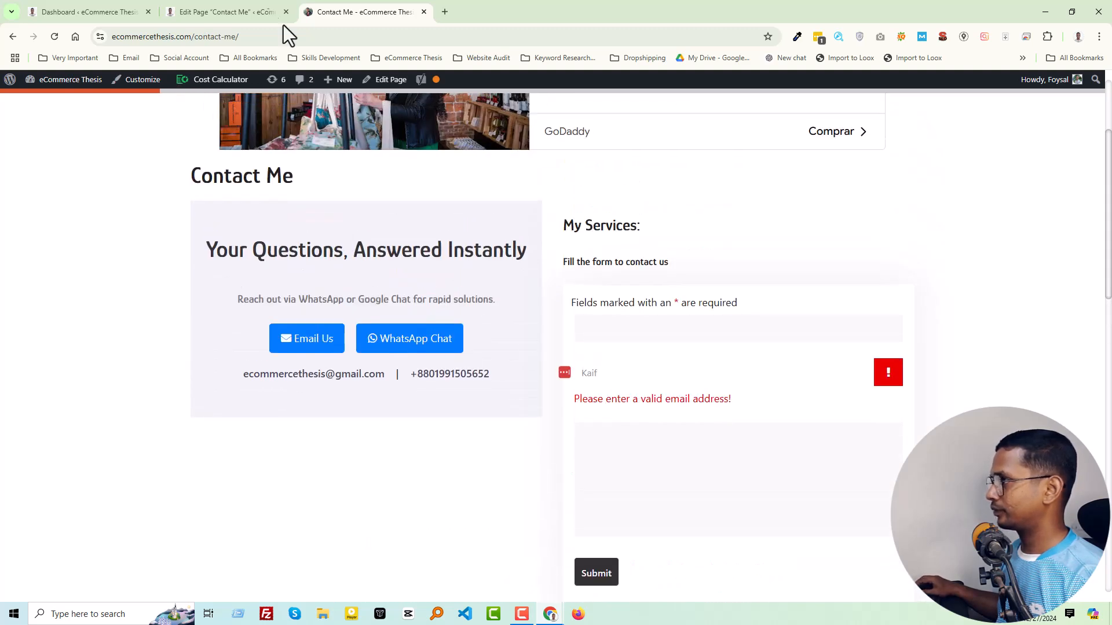
# Delete the My Services heading above the Ninja Form block and save the Contact Me page
pyautogui.click(241, 12)
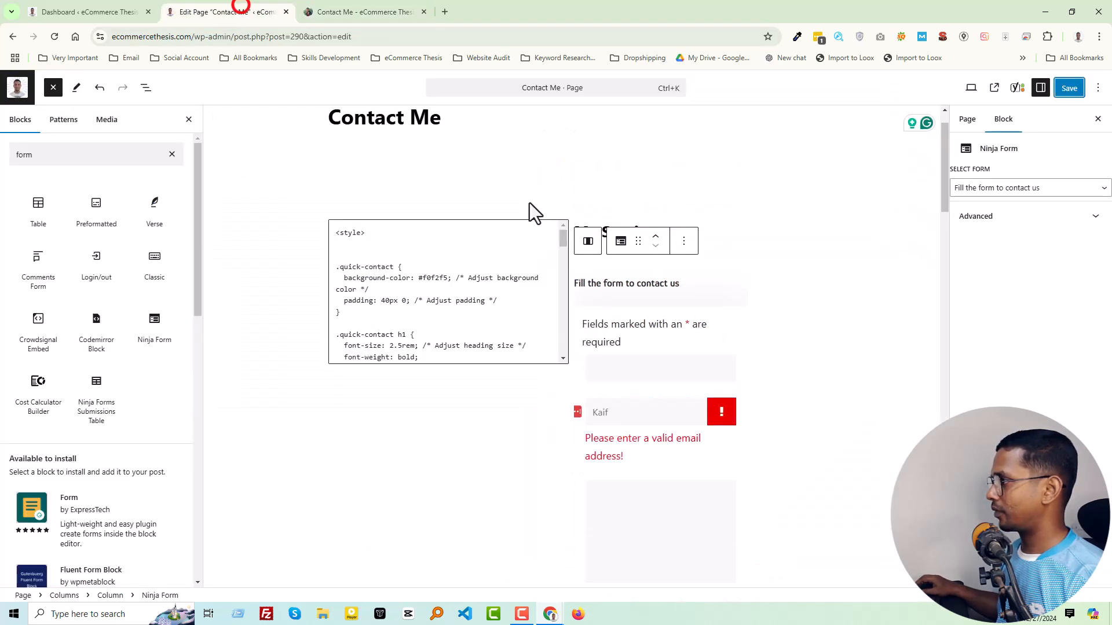
pyautogui.click(757, 225)
pyautogui.click(852, 201)
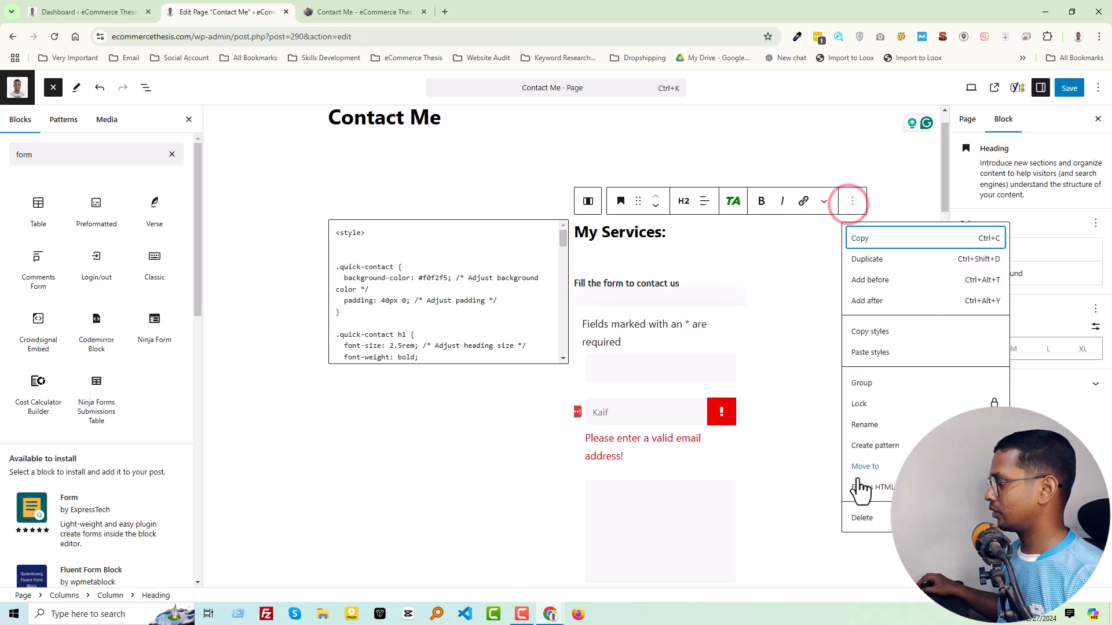
pyautogui.click(655, 341)
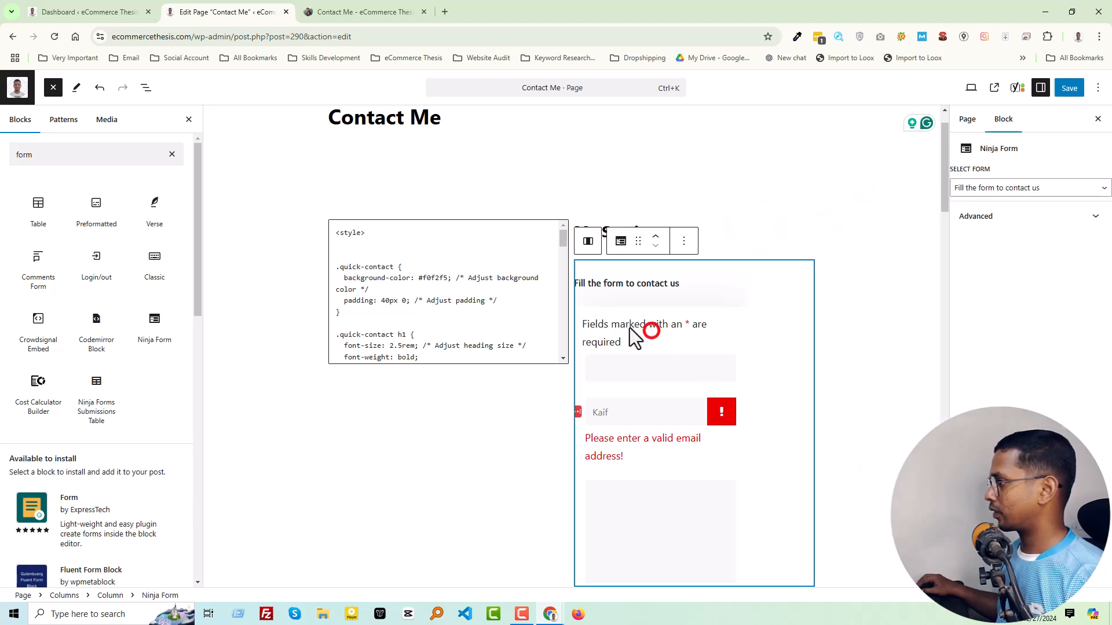
pyautogui.click(734, 235)
pyautogui.click(852, 201)
pyautogui.click(880, 520)
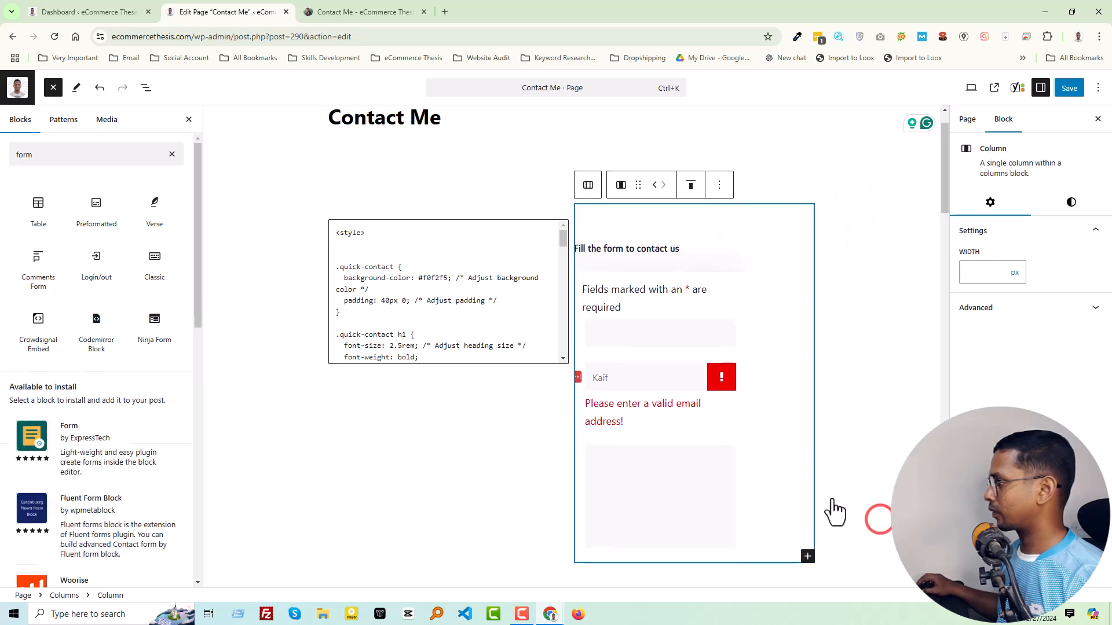
pyautogui.click(1069, 88)
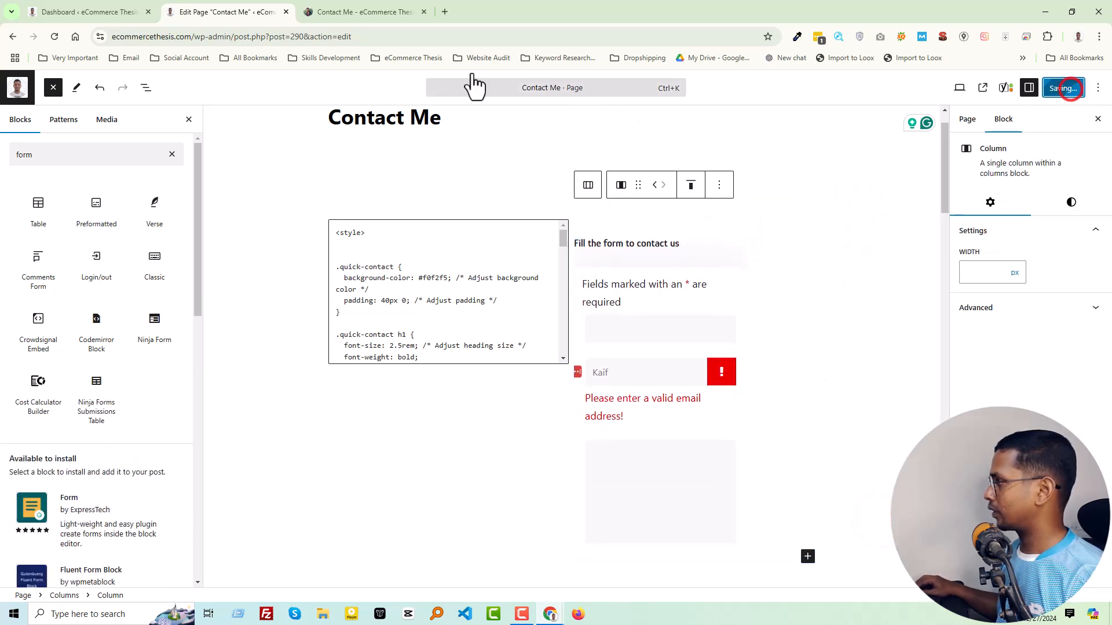
# Check the updated live Contact Me page, examining the embedded form's layout and its "Fill the form to contact us" title
pyautogui.click(346, 10)
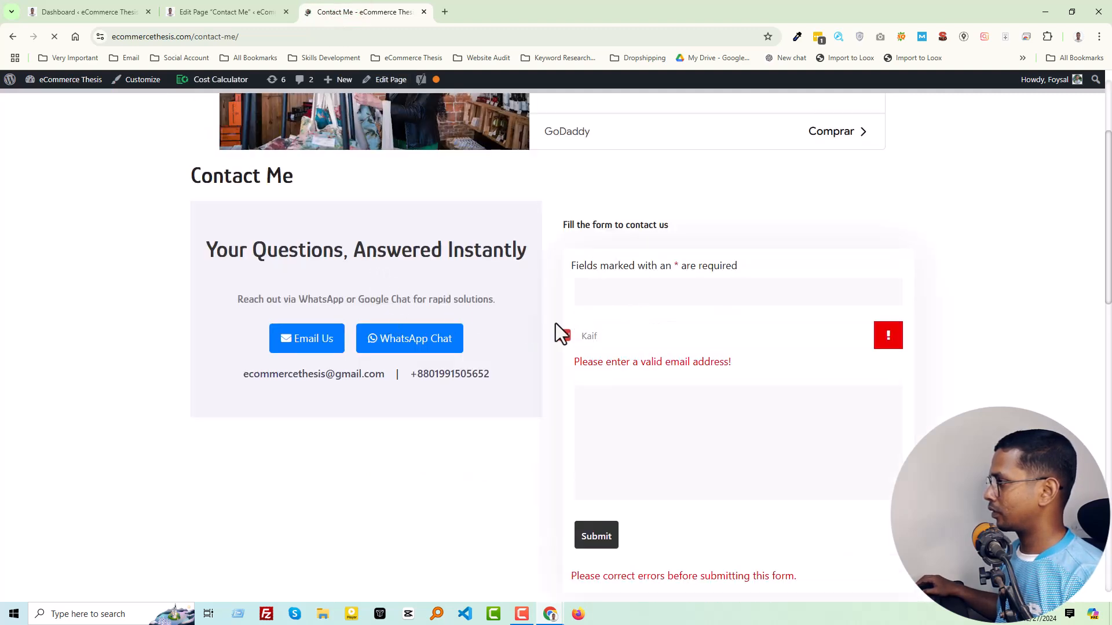
pyautogui.scroll(-5, 606, 320)
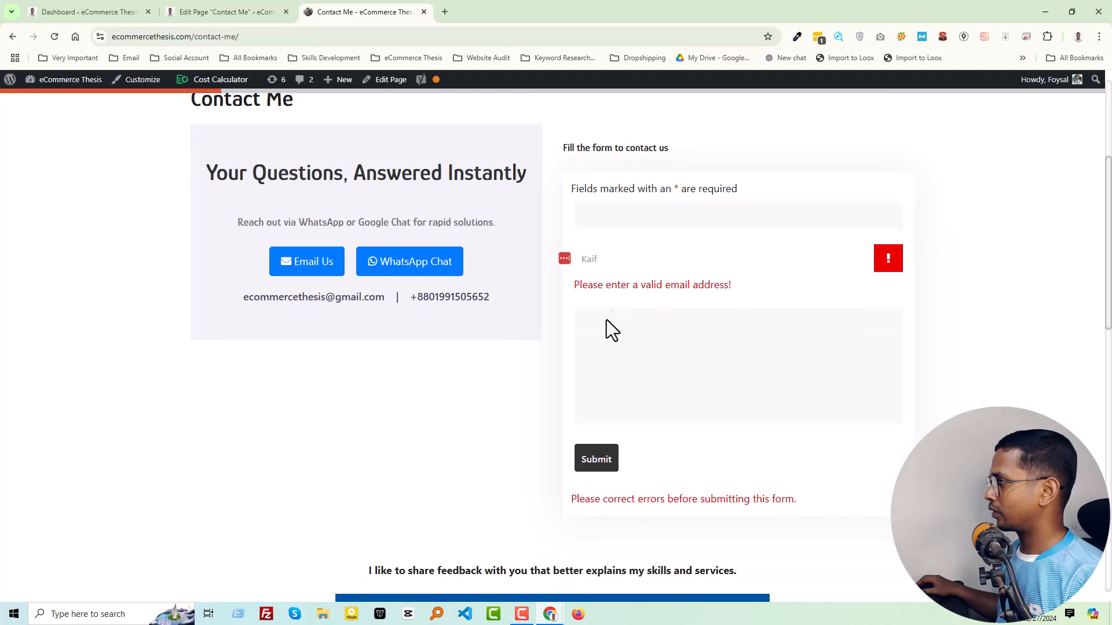
pyautogui.scroll(5, 607, 320)
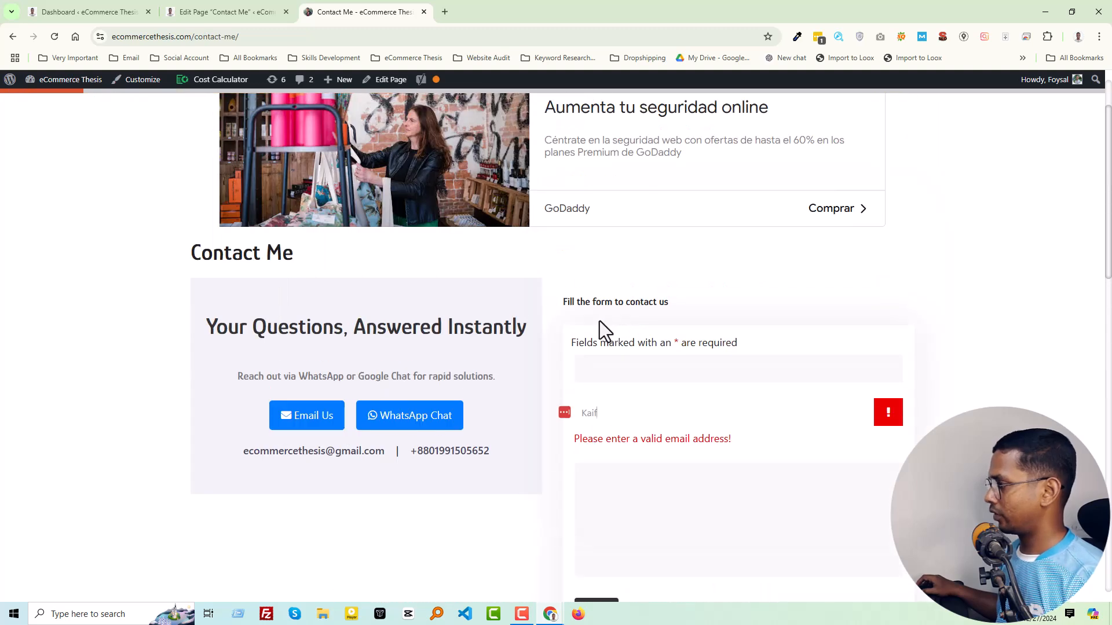
pyautogui.scroll(2, 596, 322)
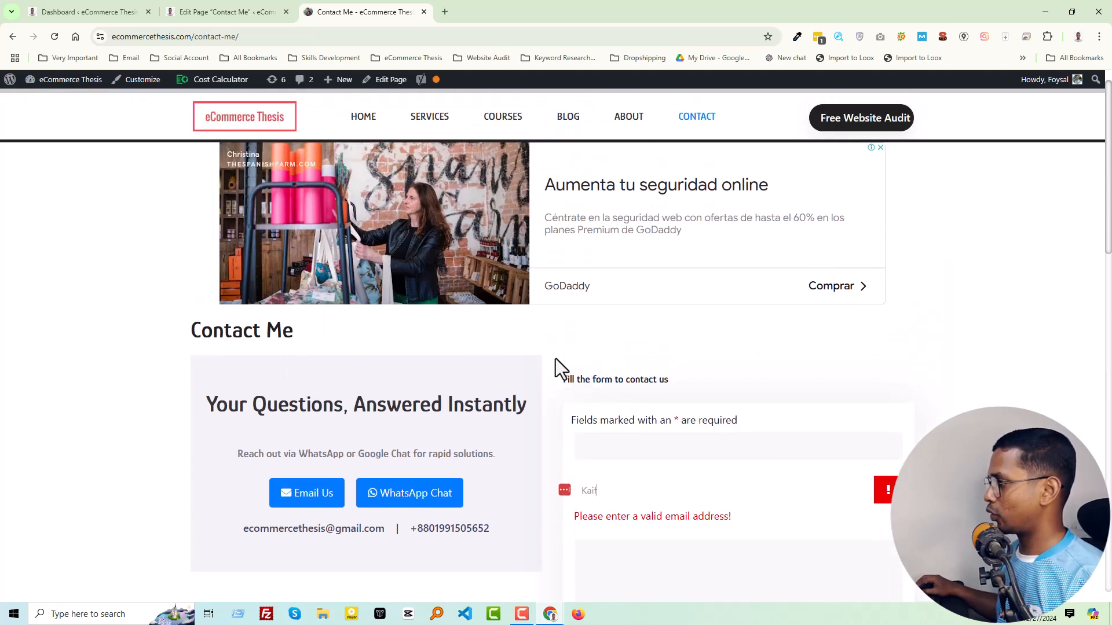
pyautogui.moveTo(556, 360); pyautogui.dragTo(751, 388)
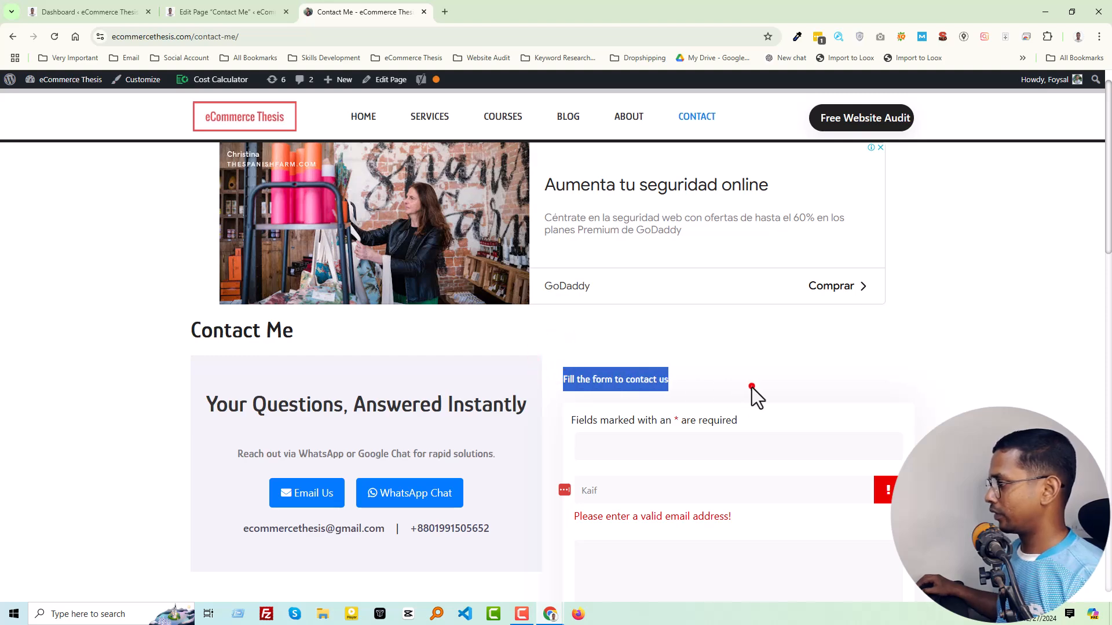
pyautogui.click(752, 387)
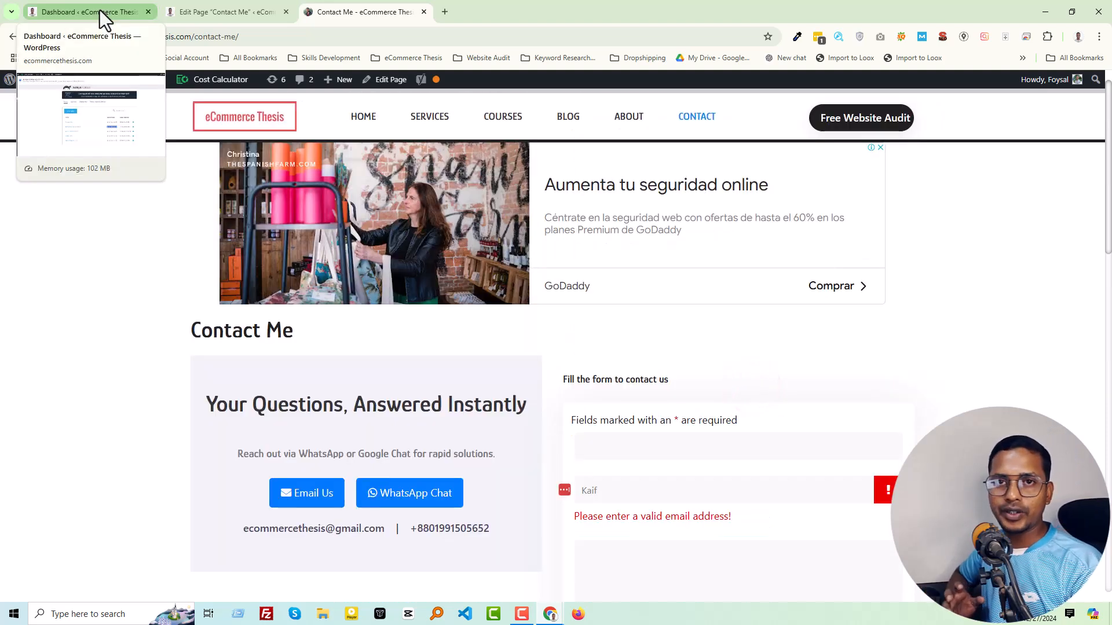